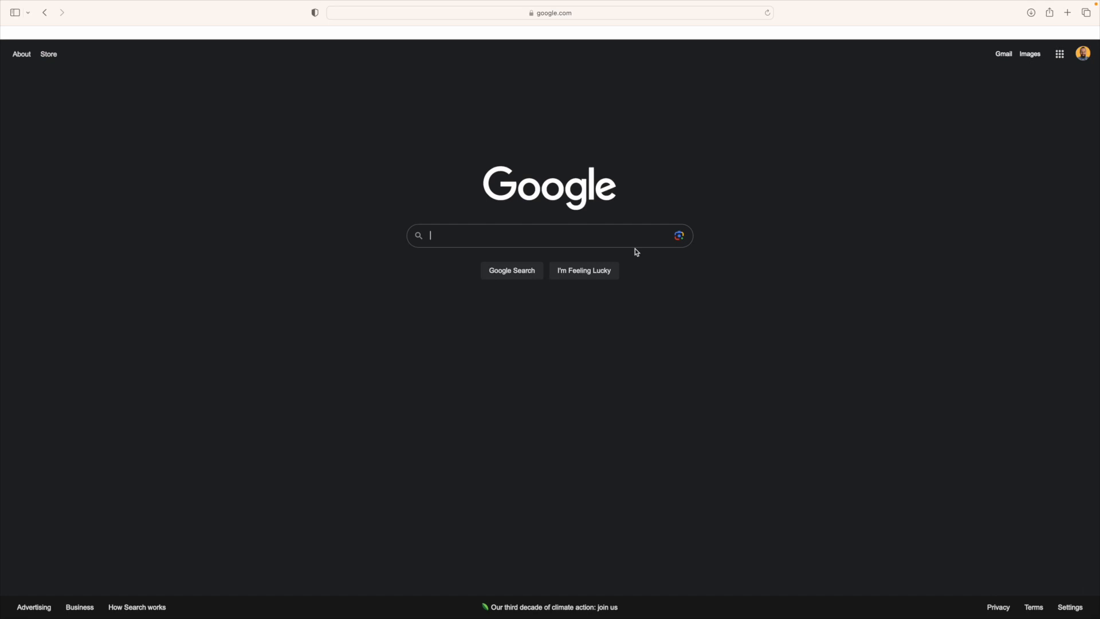
Search the web for "color animal" and refine the query to "colorful animal".
text(color photo)
key(BackSpace)
key(BackSpace)
key(BackSpace)
key(BackSpace)
key(BackSpace)
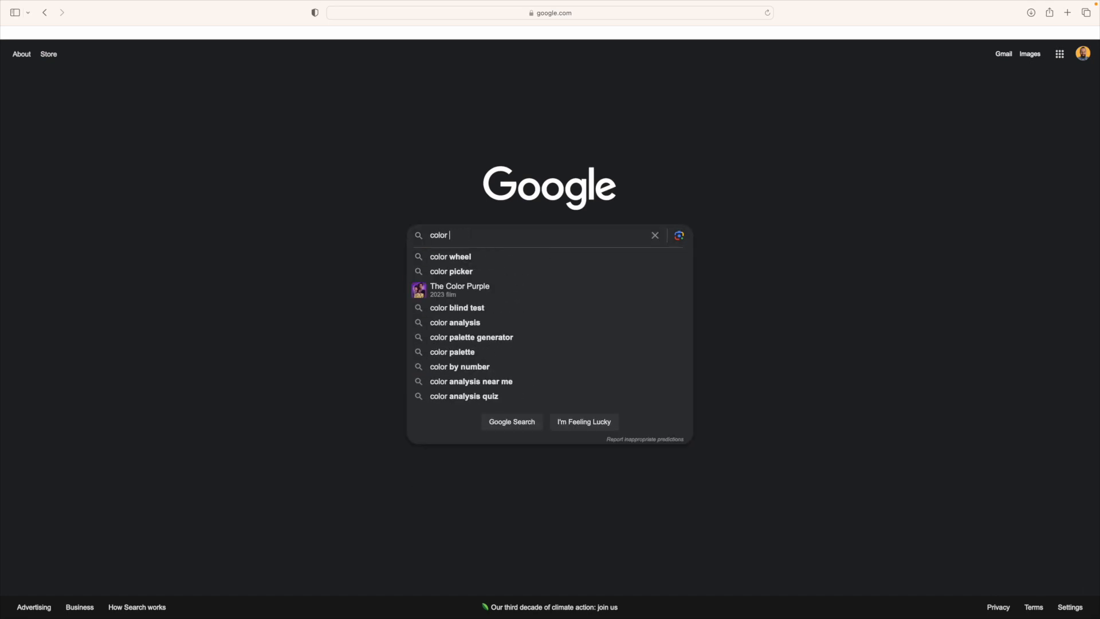
text(animal)
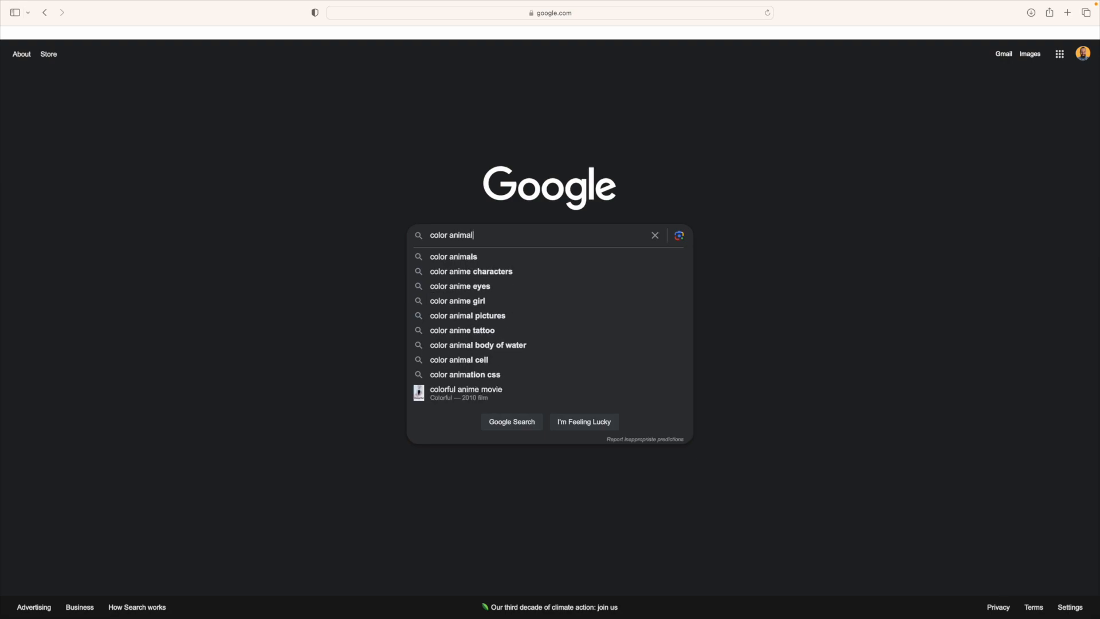
key(Return)
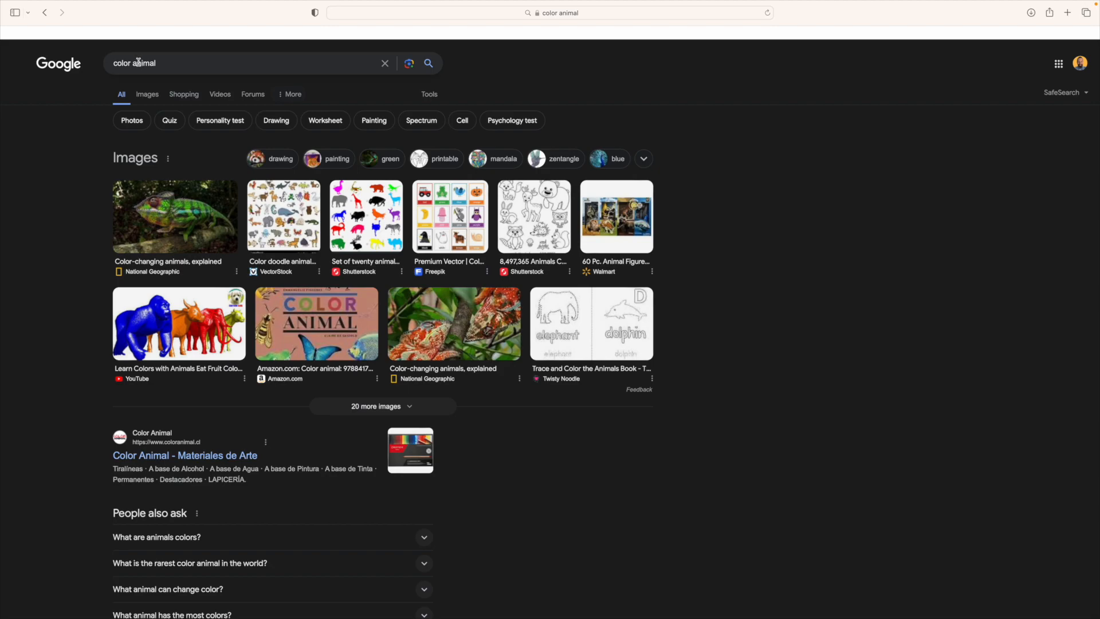
click(133, 62)
text(ful)
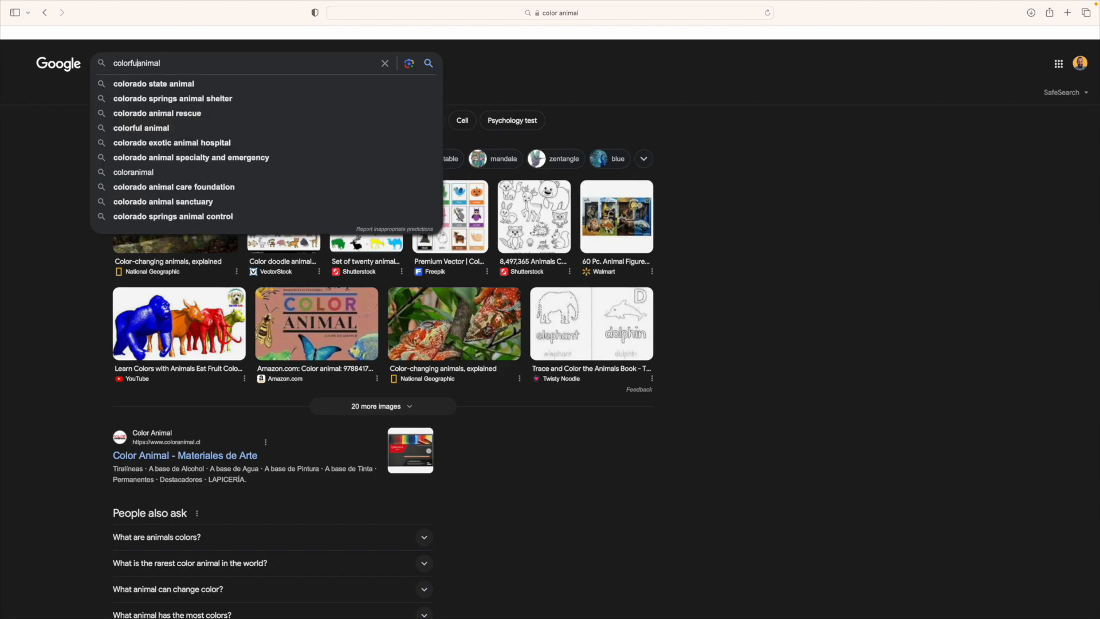
key(Return)
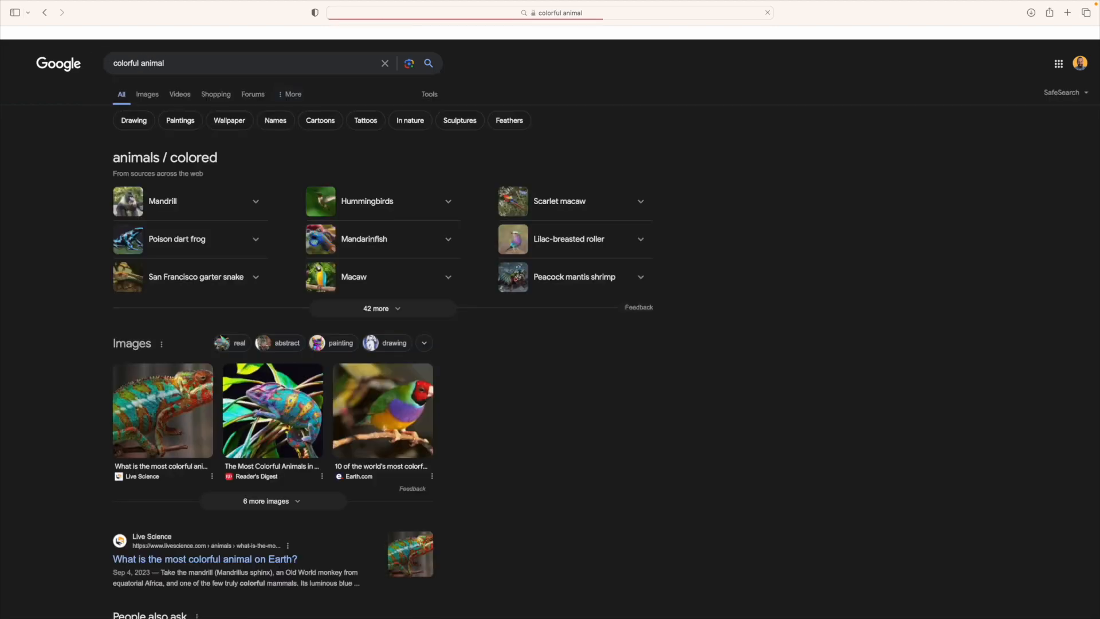
Show the image results for the colorful animal search and filter them to Large size.
click(155, 96)
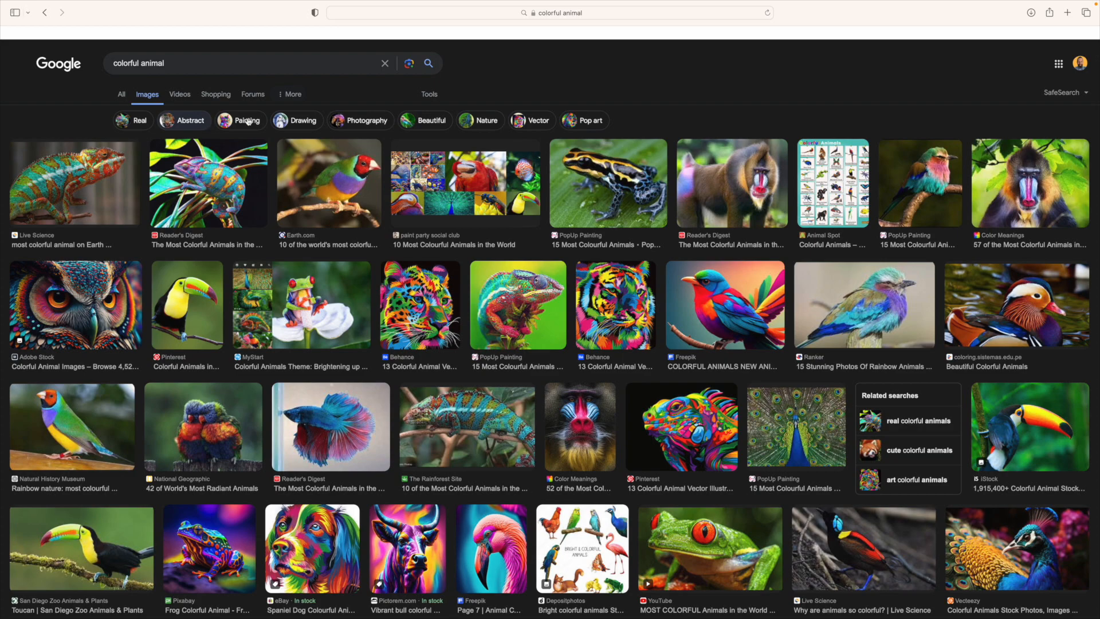
click(439, 98)
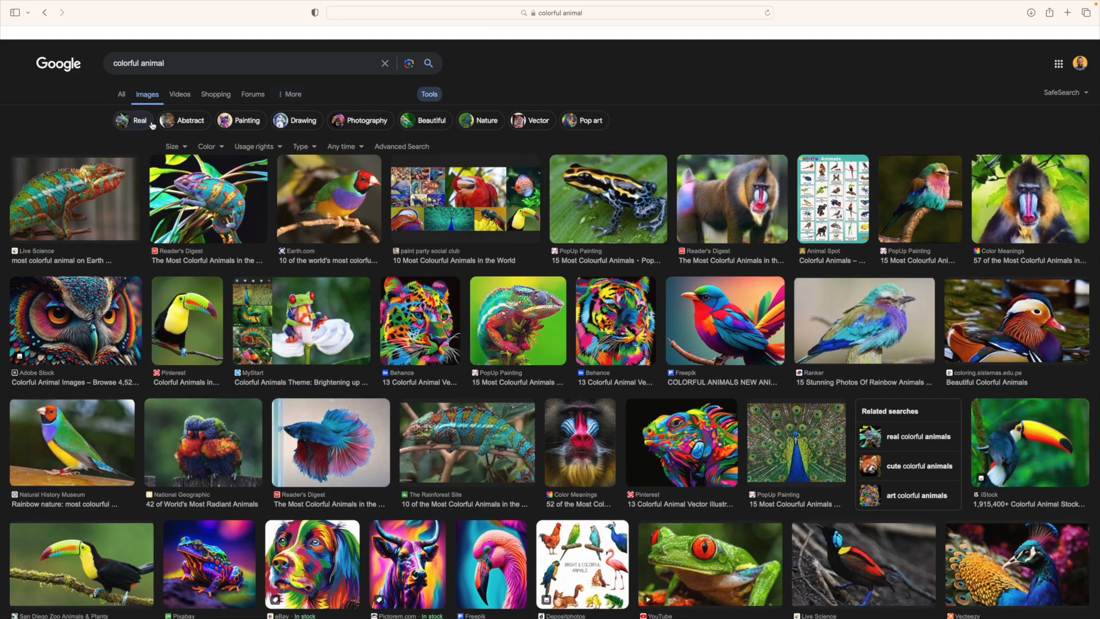
click(174, 147)
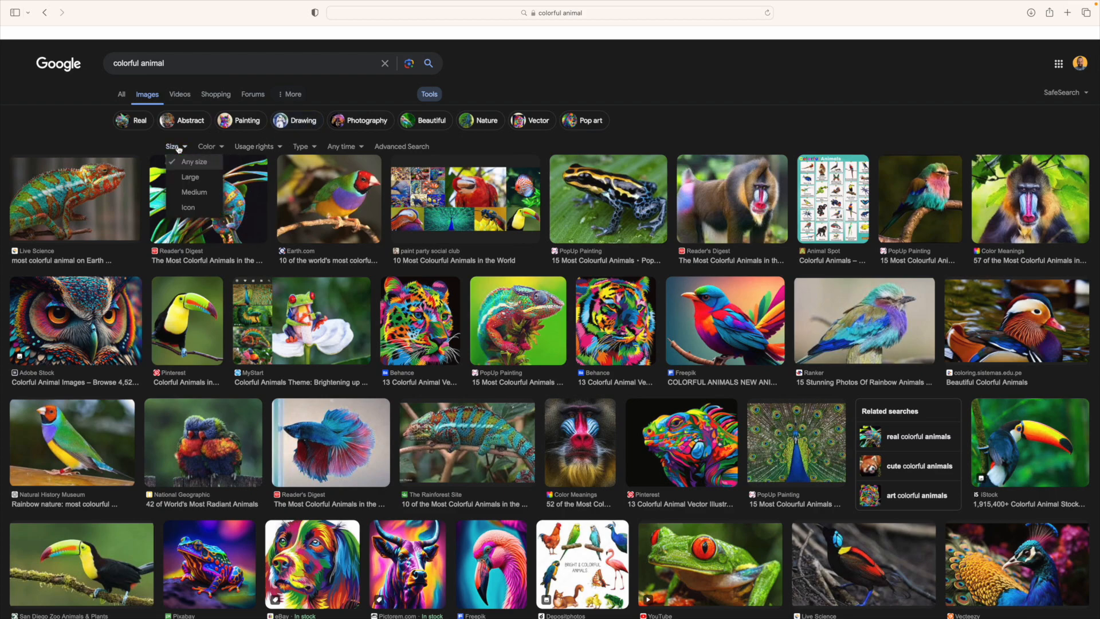
click(189, 179)
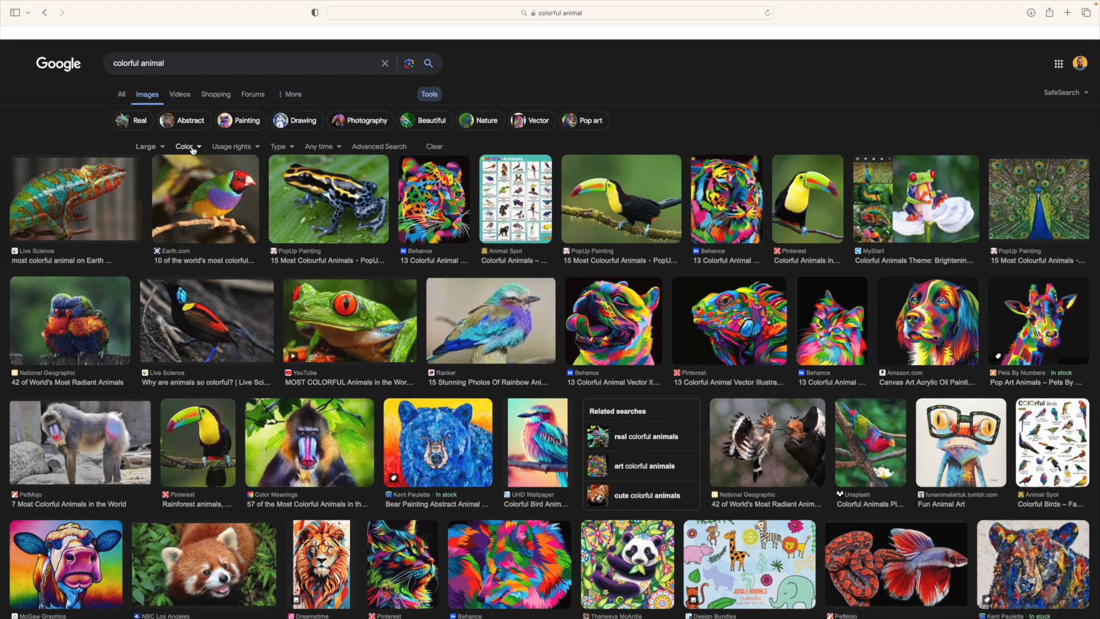
Try the teal color filter on the image results and reset it to any color.
click(192, 148)
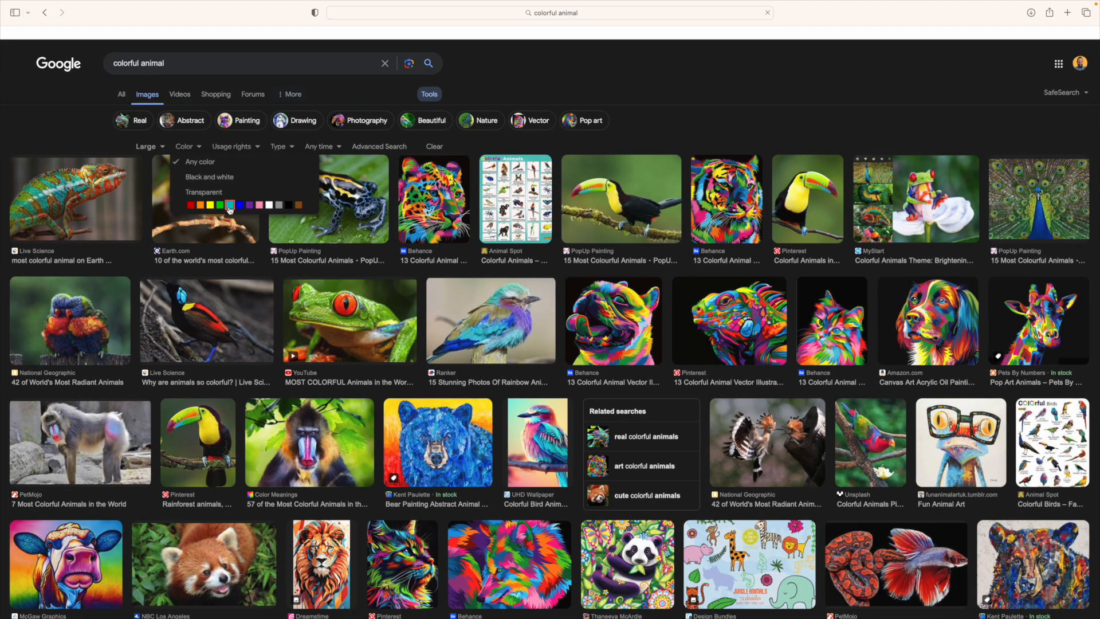
click(230, 205)
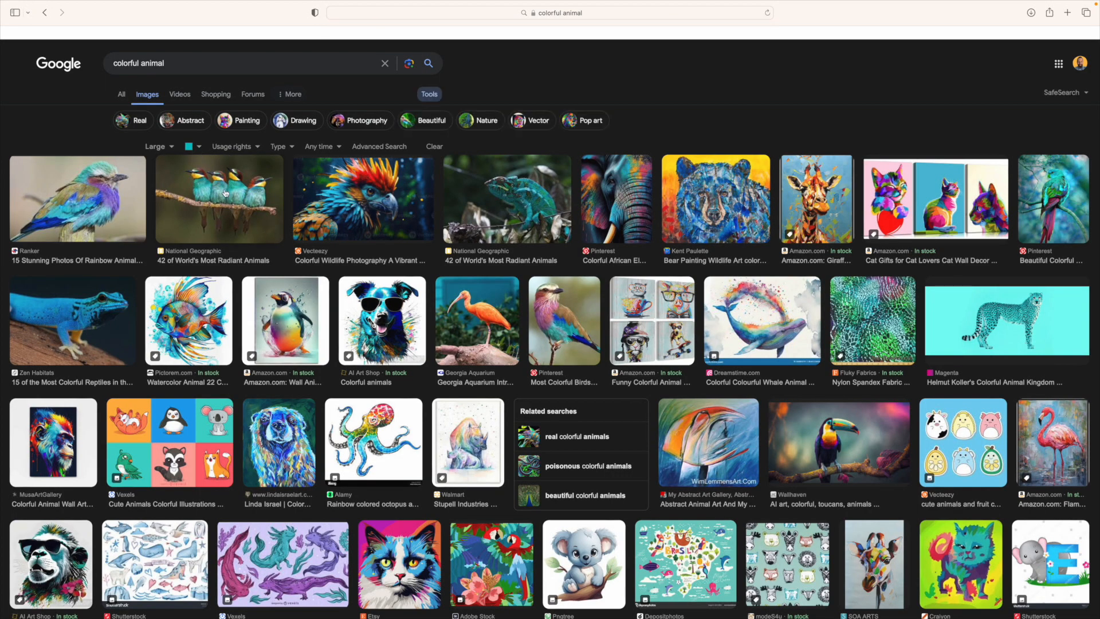
click(199, 148)
click(205, 167)
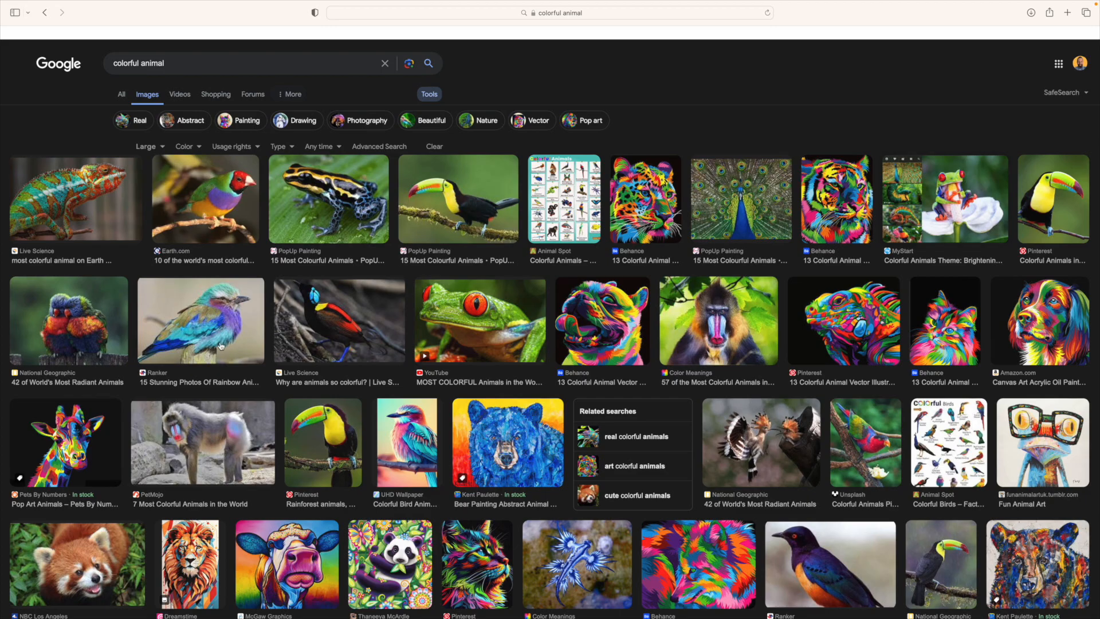
Preview the National Geographic image of two parrots and save it to the Downloads folder.
click(66, 332)
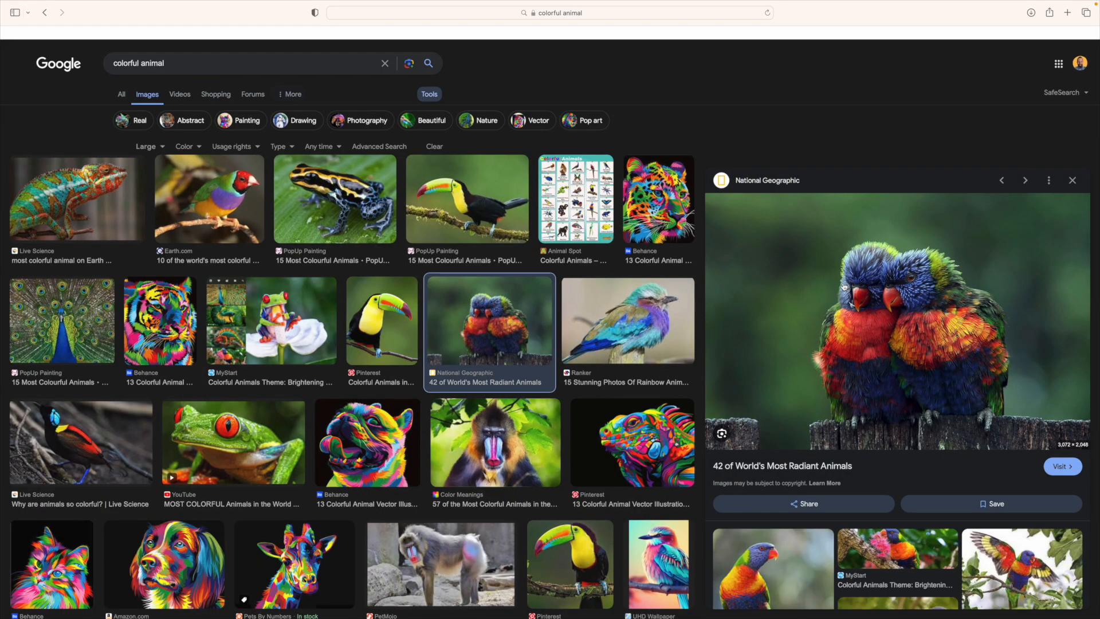
right_click(844, 286)
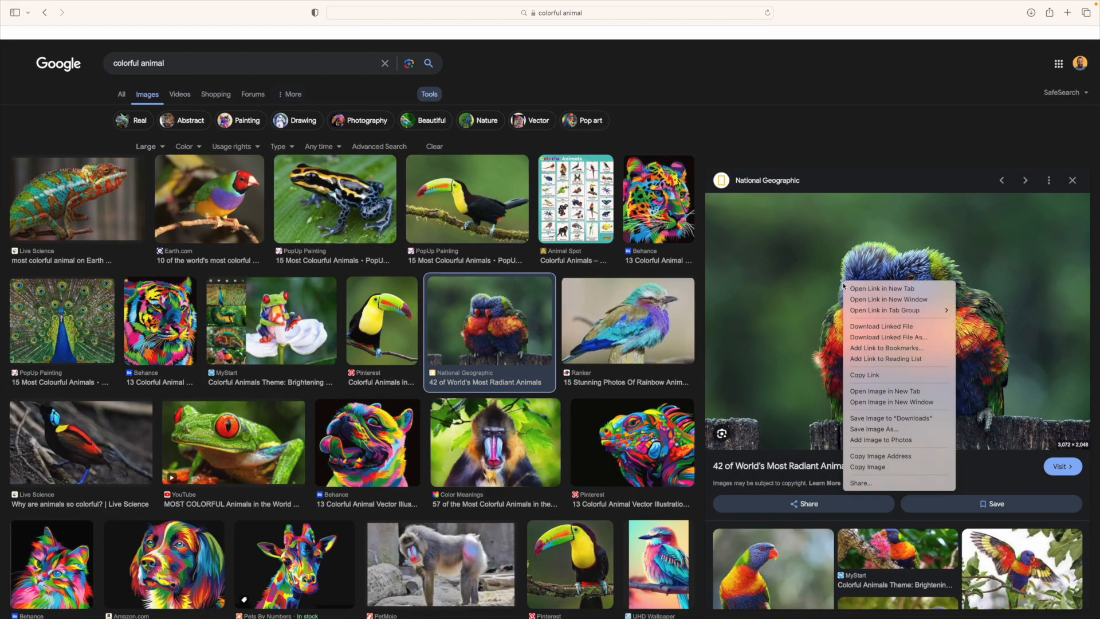
click(892, 421)
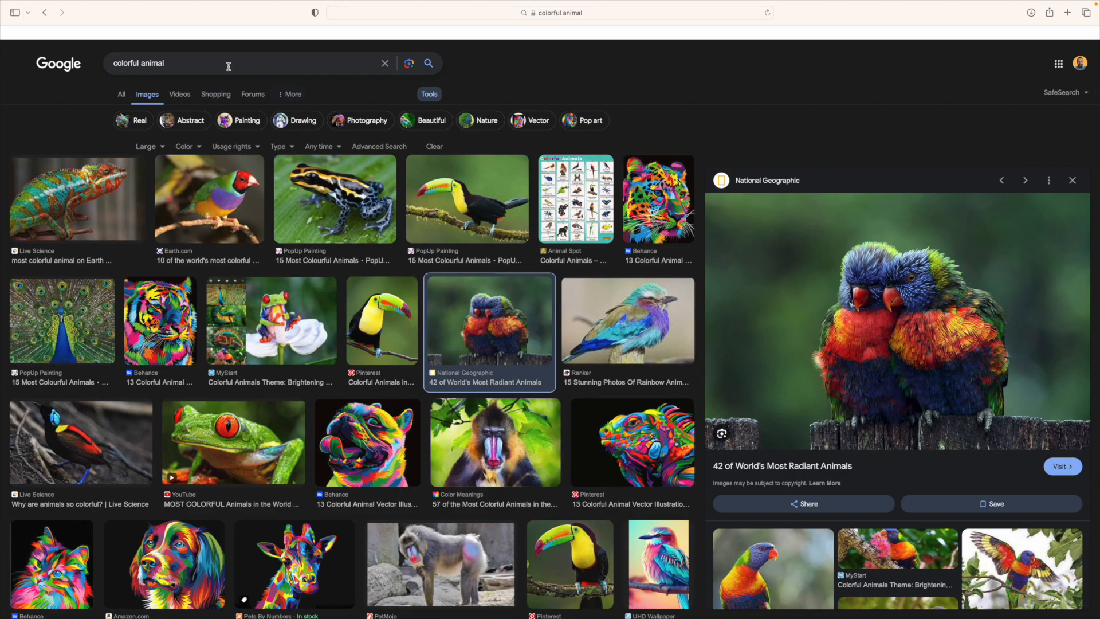
Search the web for "pixlr" and launch Pixlr Editor from the pixlr.com website.
click(120, 95)
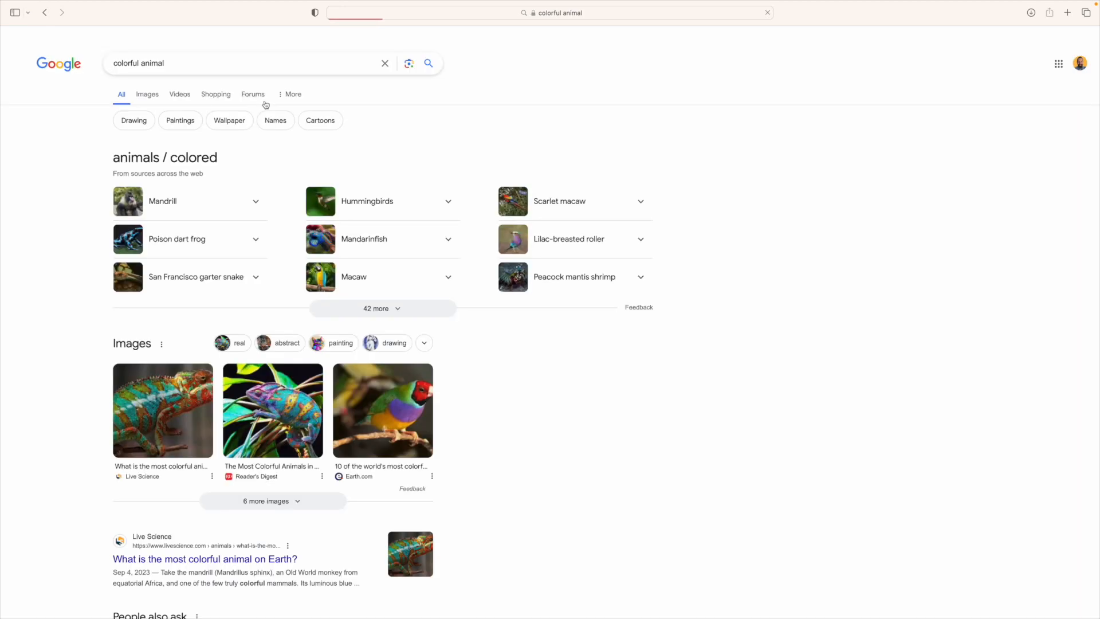
triple_click(214, 61)
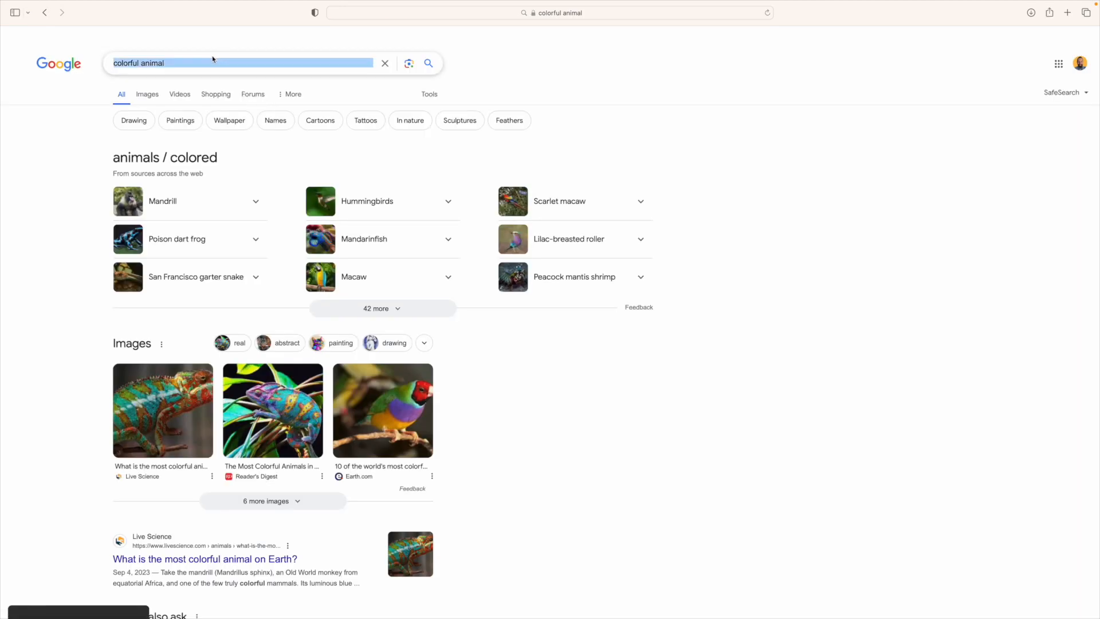
double_click(205, 62)
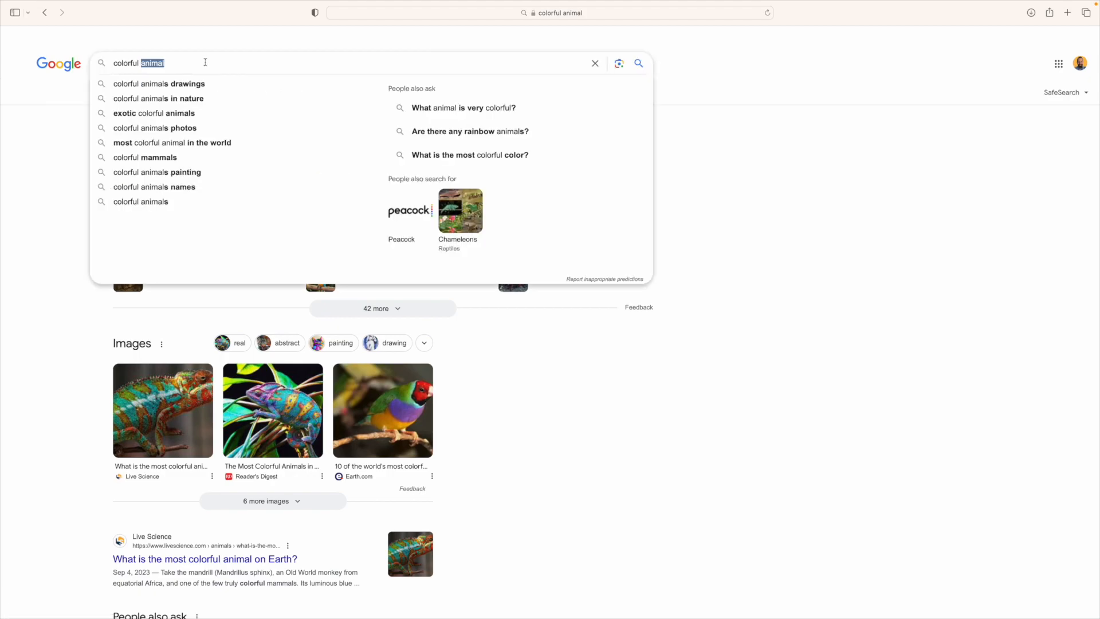
key(BackSpace)
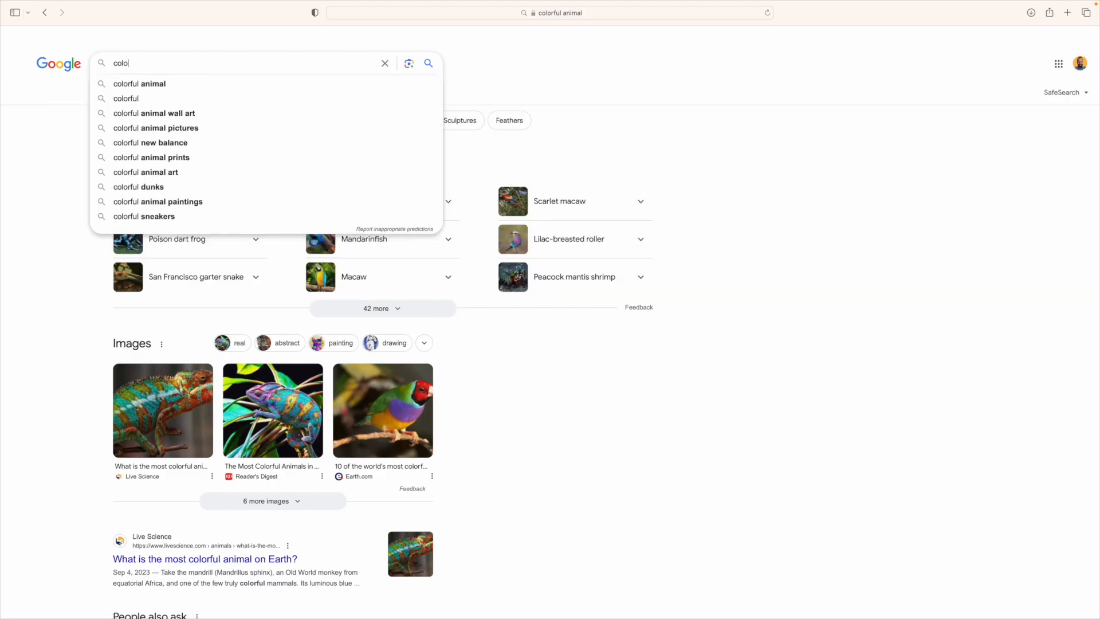
key(BackSpace)
key(BackSpace)
key(BackSpace)
key(BackSpace)
text(pixlr)
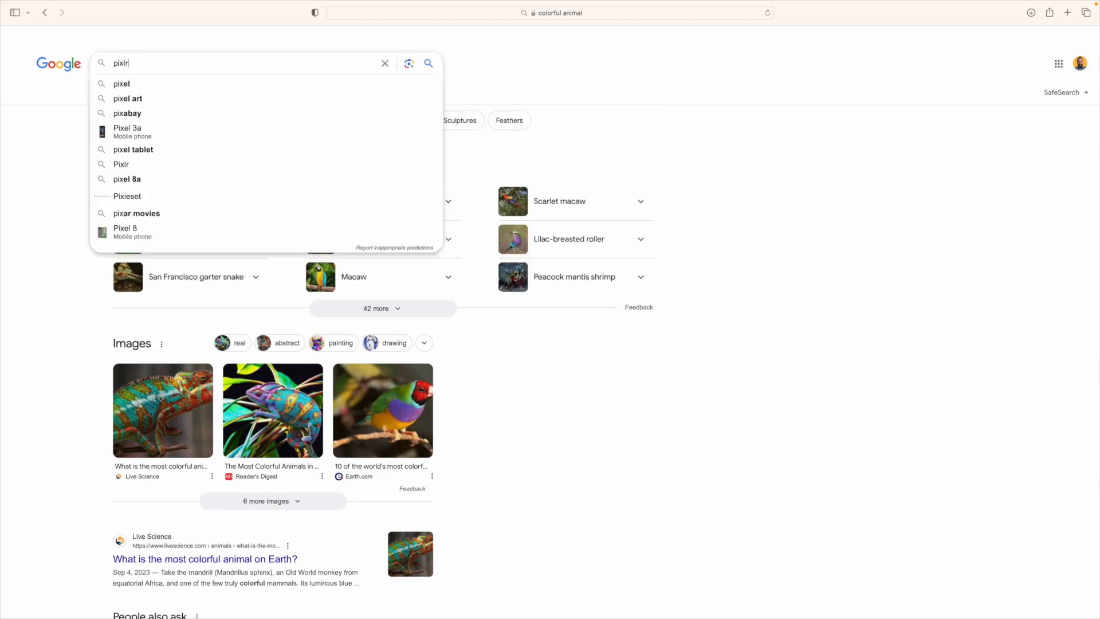
key(Return)
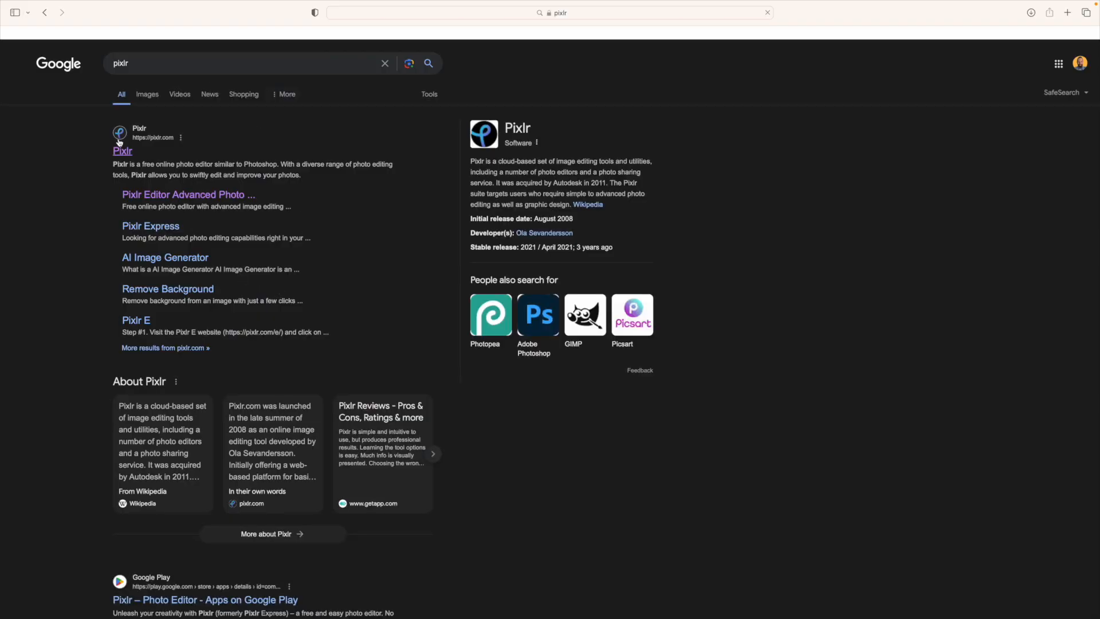
click(121, 152)
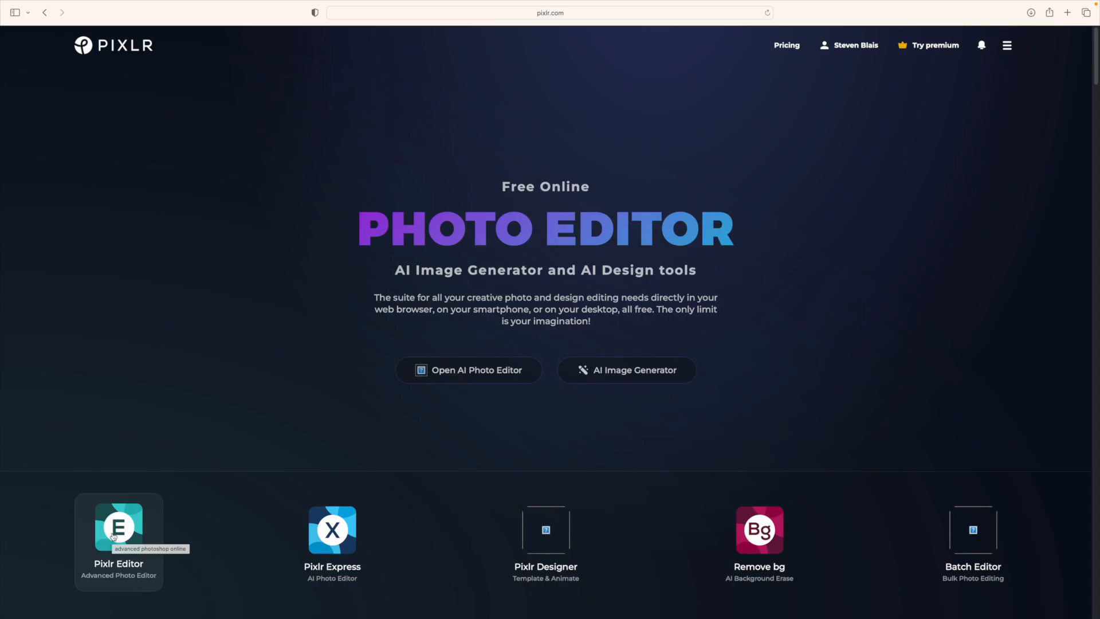
click(116, 534)
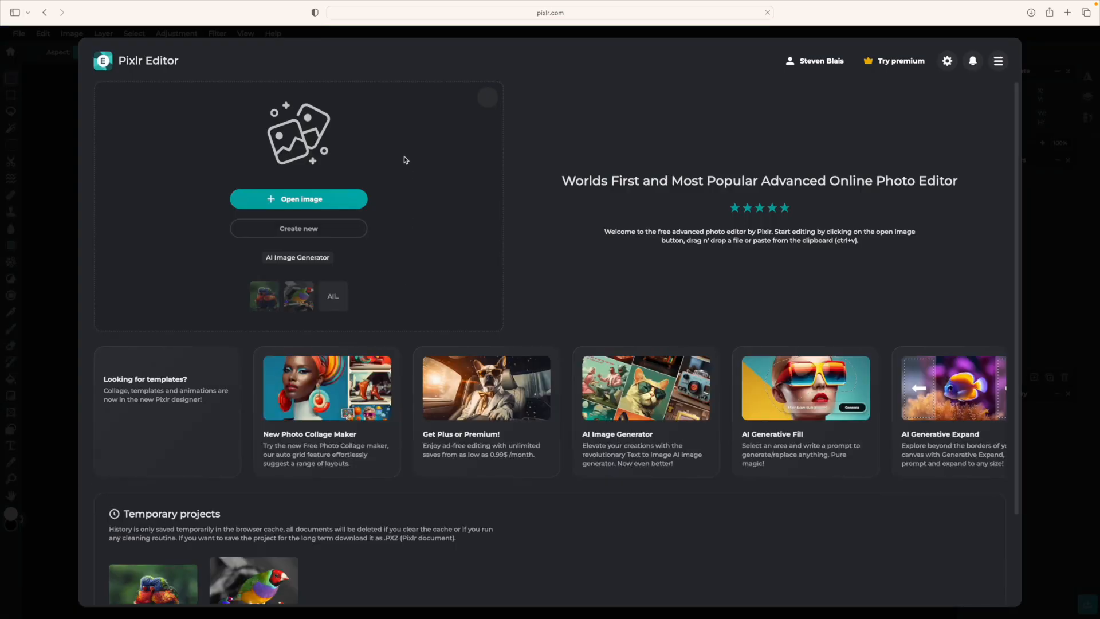
Open the downloaded parrot photo "07-colorful-animals...pg-2.avif" at Full HD size, 1920 x 1280, and unlock its Background layer.
click(308, 204)
click(343, 184)
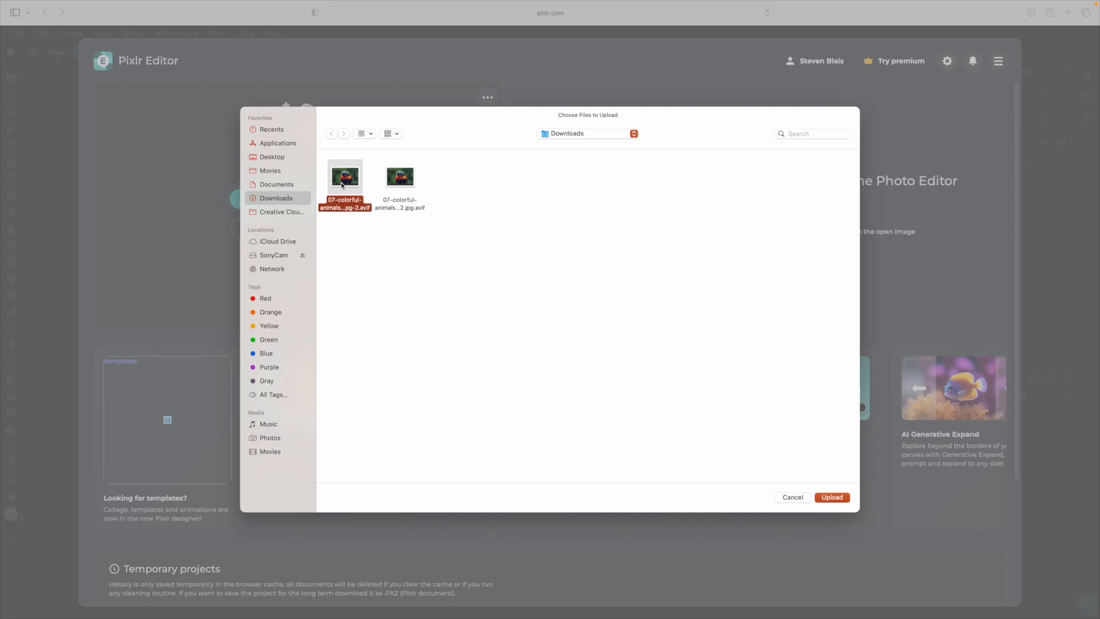
click(832, 497)
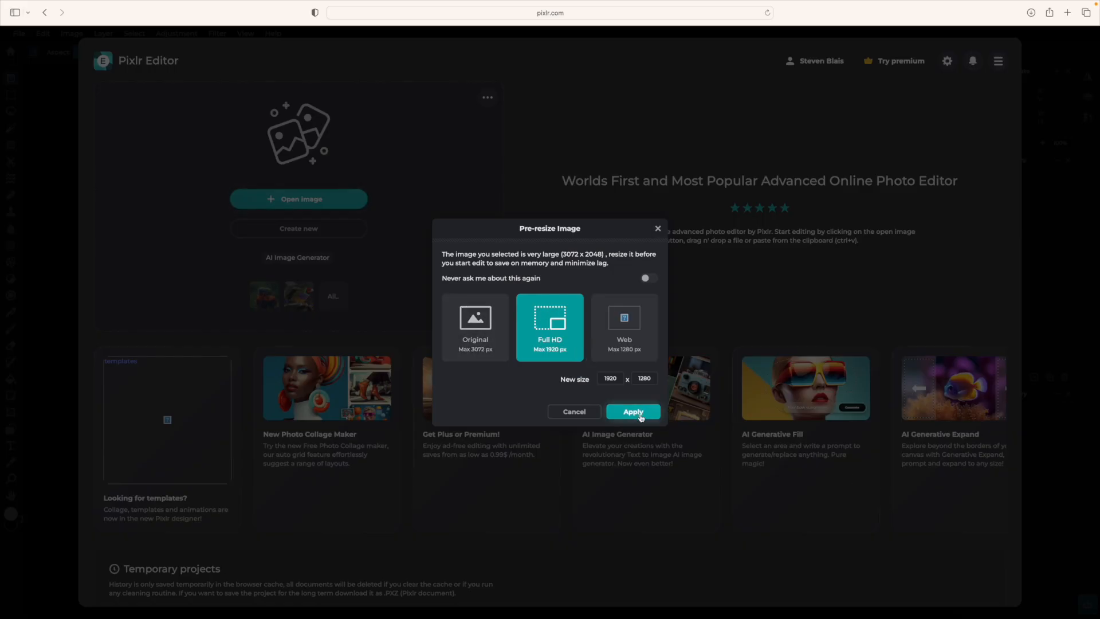
click(640, 418)
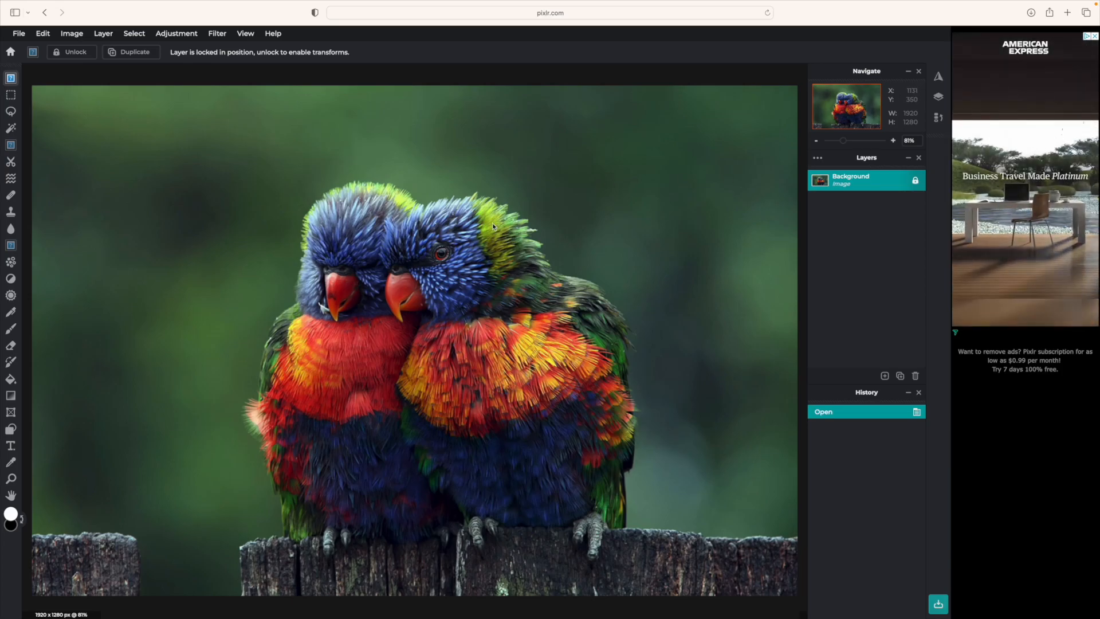
click(915, 181)
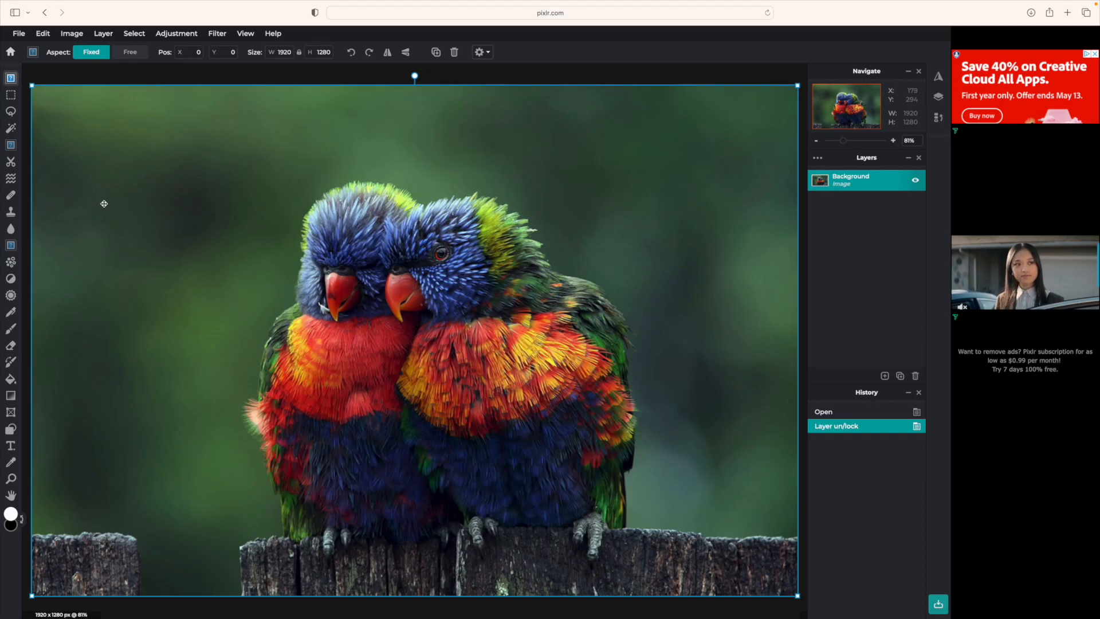
Try a freehand lasso selection about 252 x 192 px in the photo's upper-left background and deselect it.
click(11, 112)
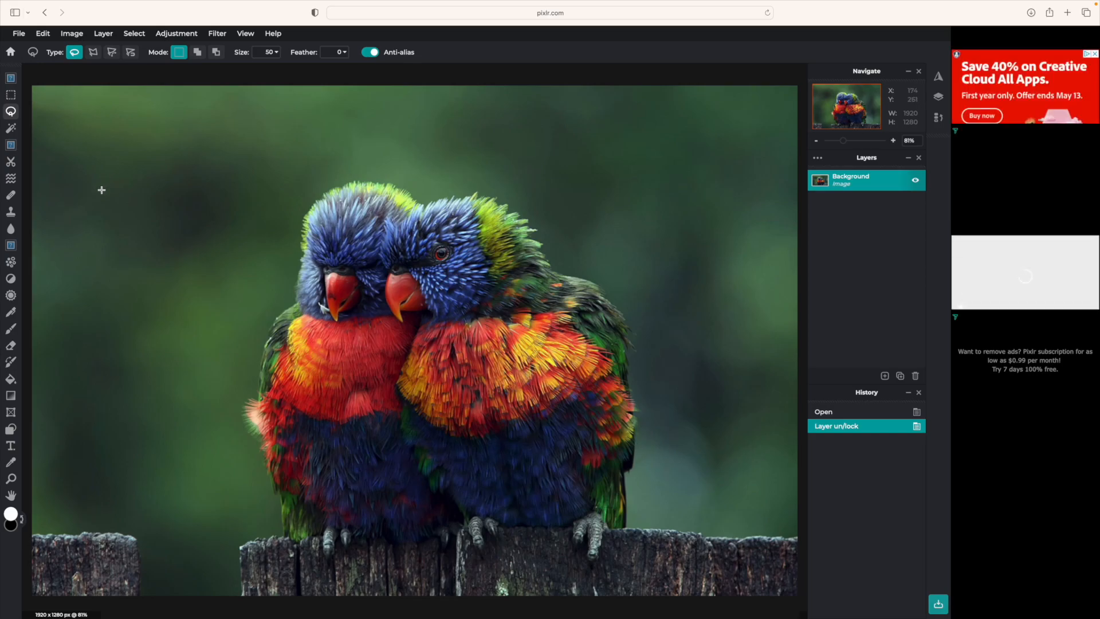
mouse_move(99, 179)
mouse_down()
mouse_move(180, 124)
mouse_move(177, 189)
mouse_move(99, 183)
mouse_up()
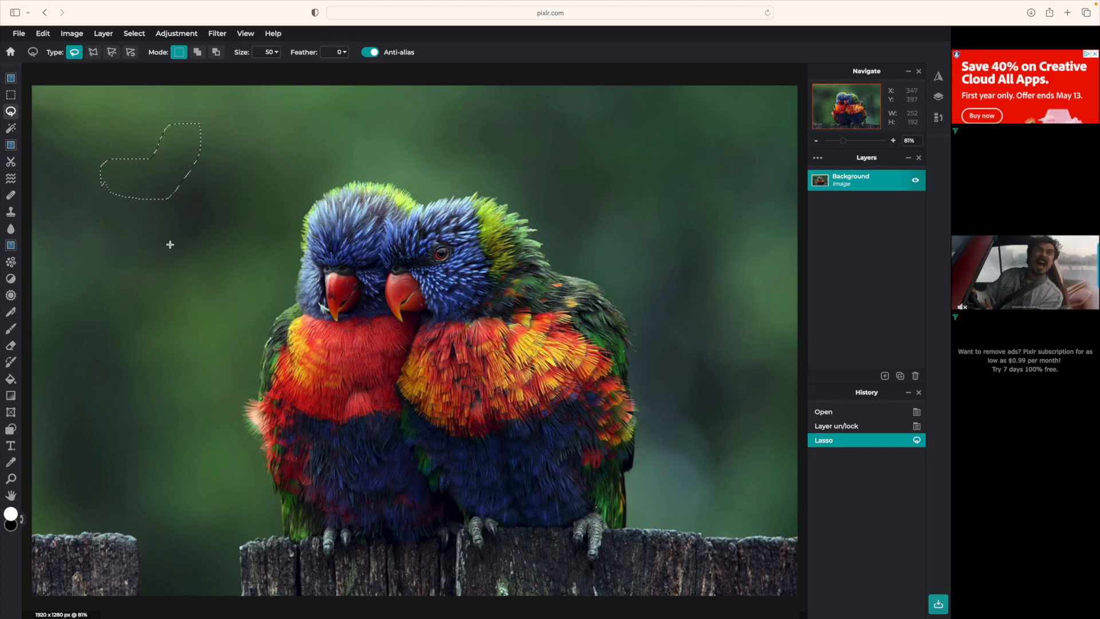
key(super+d)
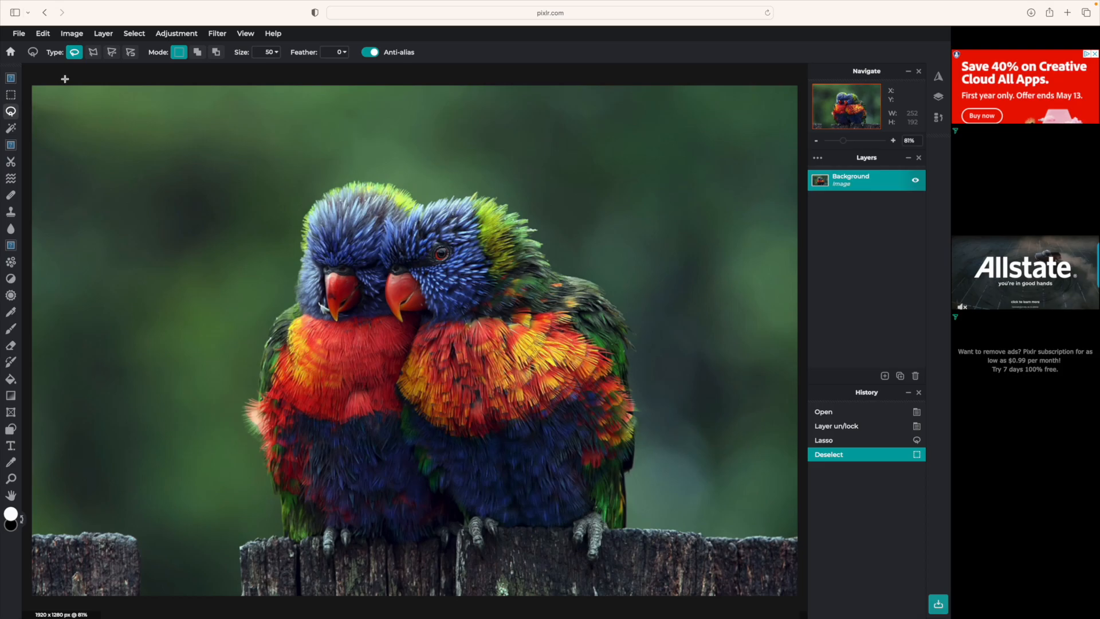
Try a polygon lasso selection about 240 x 225 px in the photo's upper-left background and deselect it.
click(92, 54)
click(175, 188)
click(108, 189)
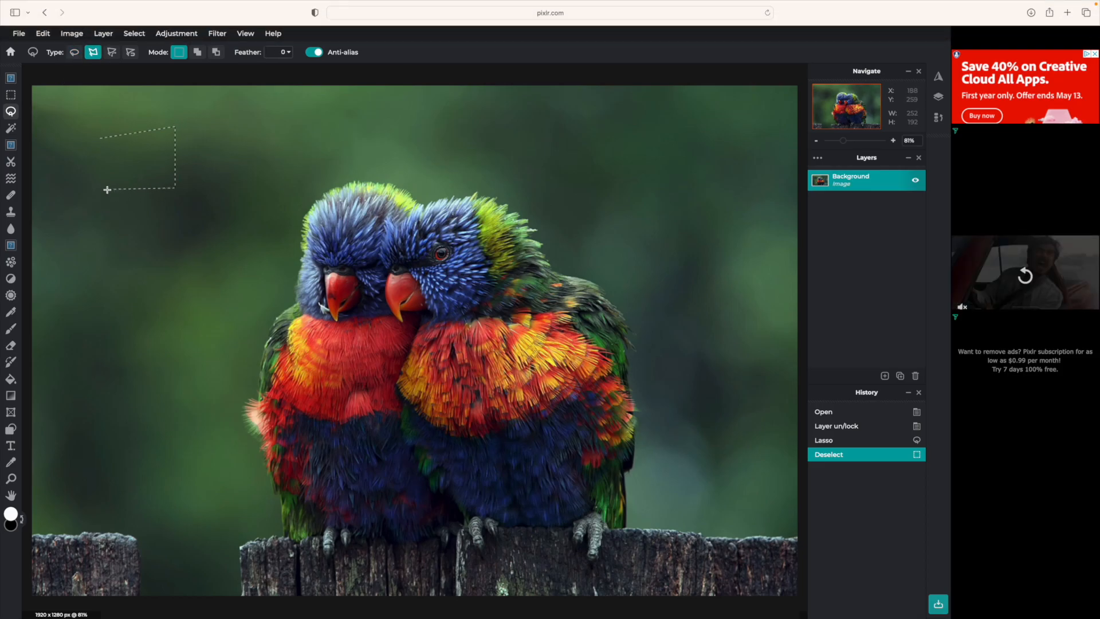
click(80, 163)
click(88, 101)
double_click(97, 136)
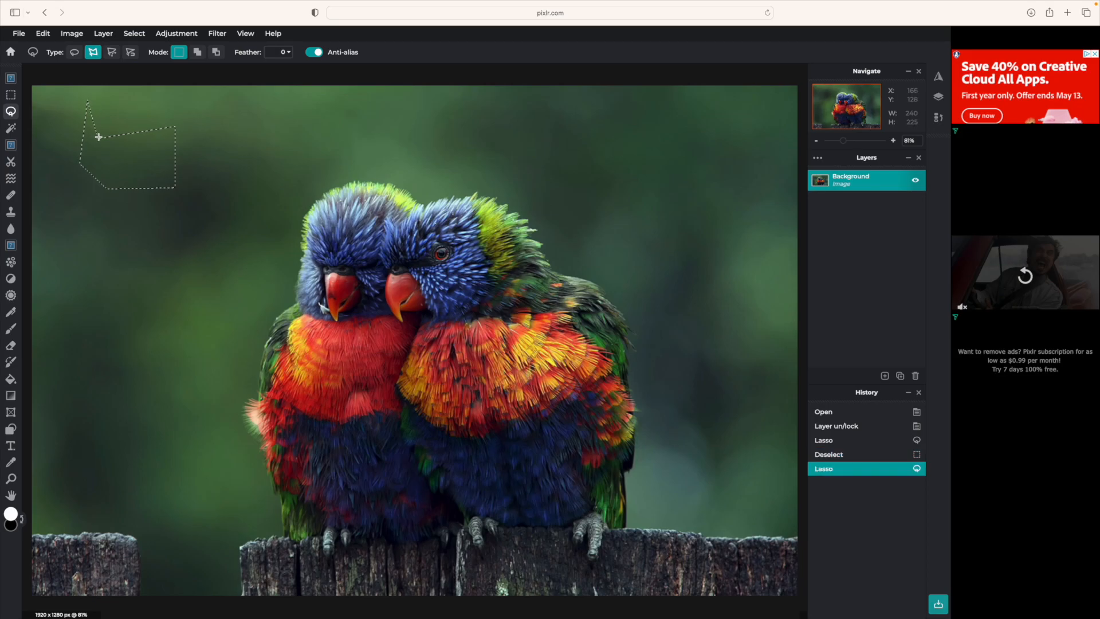
click(349, 144)
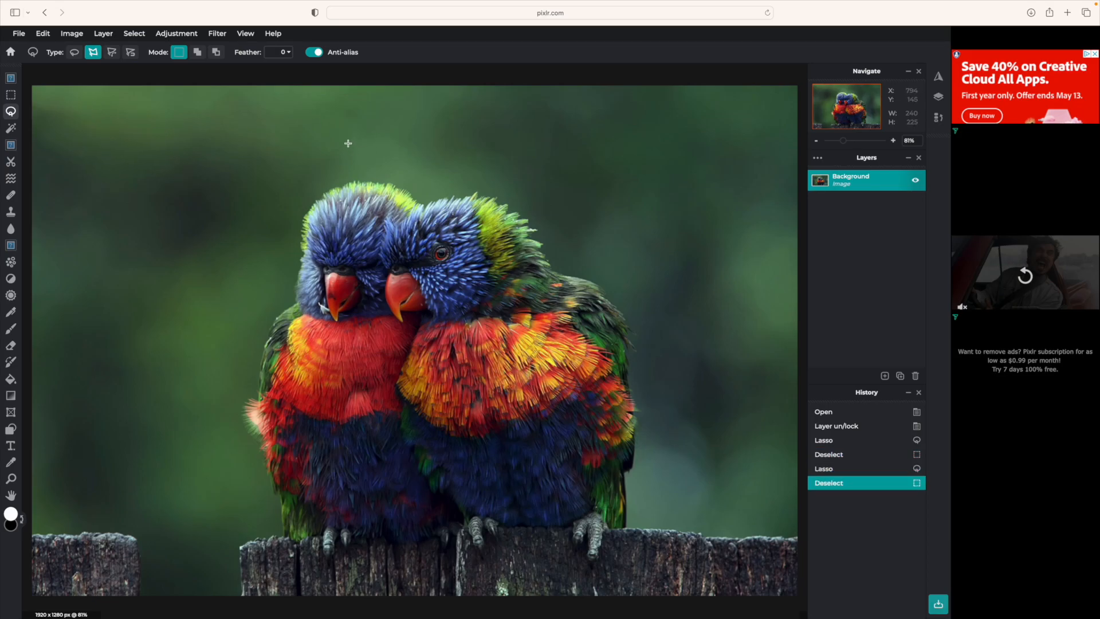
Try a bezier lasso selection about 389 x 492 px in the photo's upper-left background and deselect it.
click(111, 53)
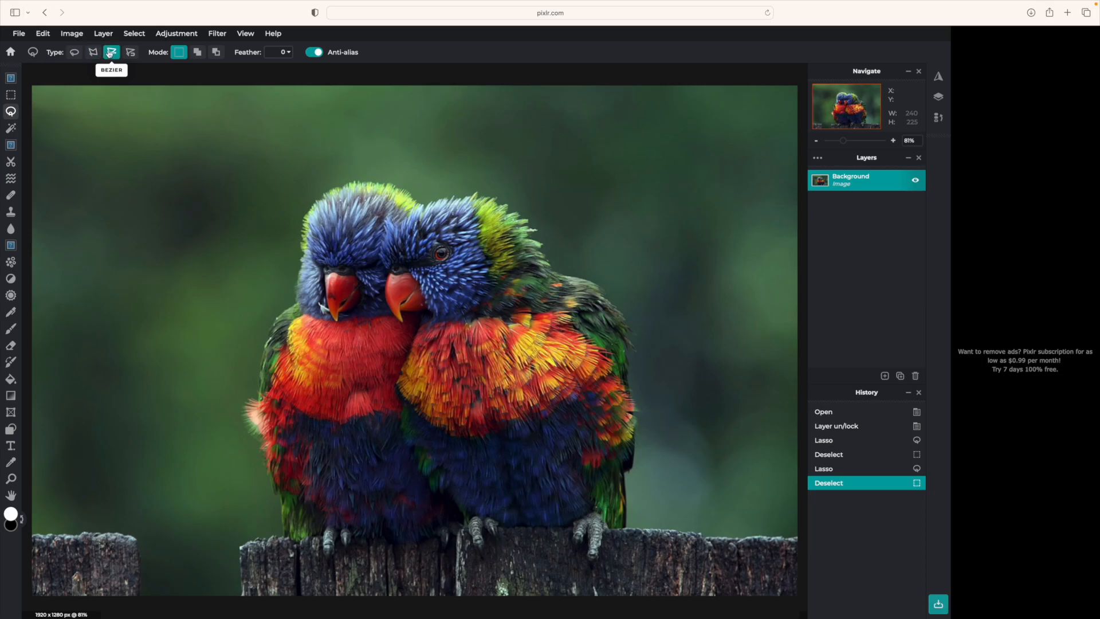
click(105, 174)
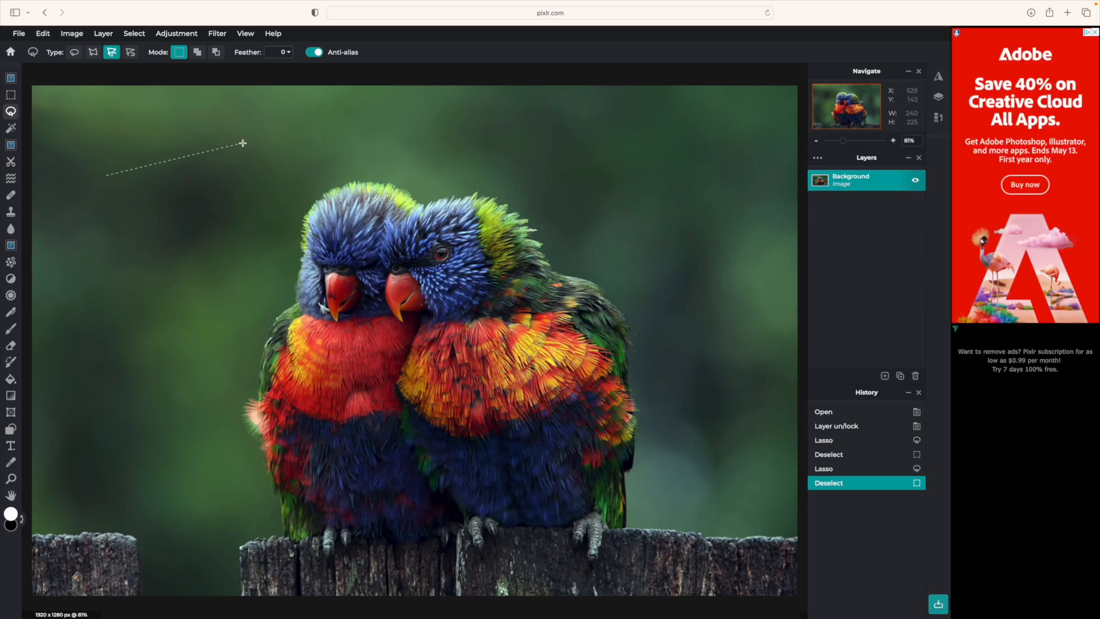
mouse_move(241, 195)
mouse_down()
mouse_move(213, 277)
mouse_move(185, 266)
mouse_up()
mouse_move(222, 337)
mouse_down()
mouse_move(128, 294)
mouse_move(204, 289)
mouse_up()
drag(107, 181, 39, 257)
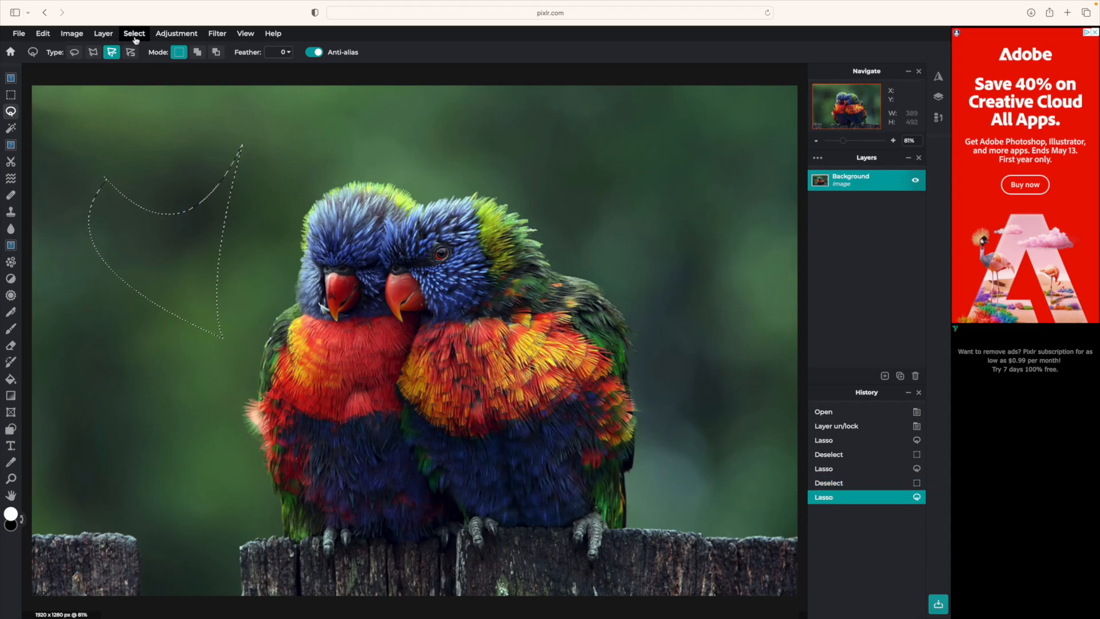
key(ctrl+d)
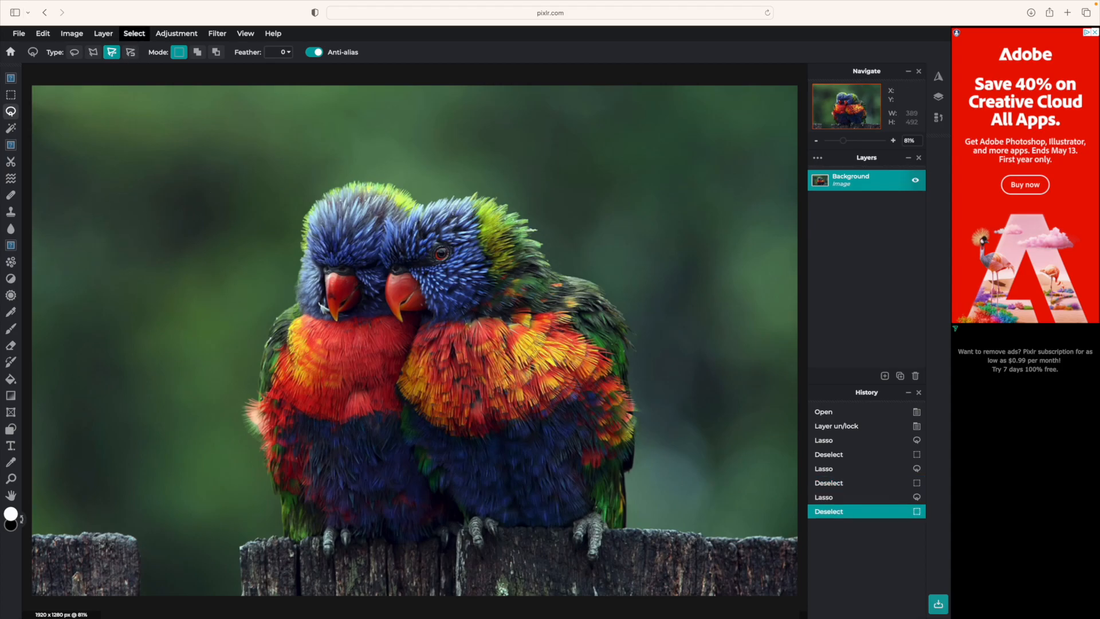
Try a magnetic lasso selection about 240 x 153 px around the leftmost fence post and deselect it.
click(130, 52)
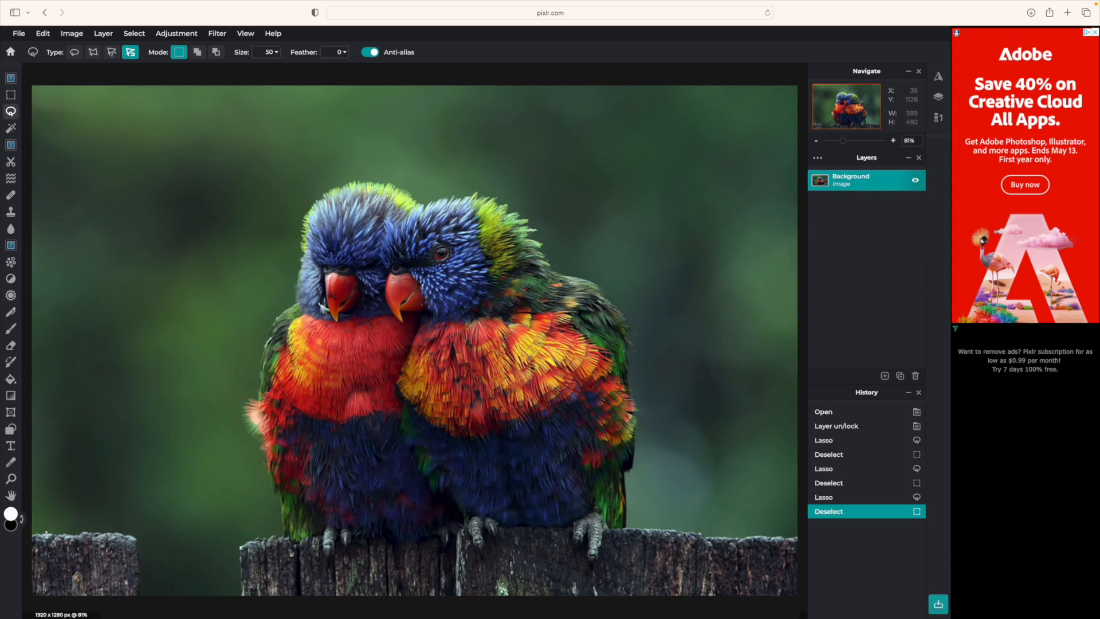
click(134, 544)
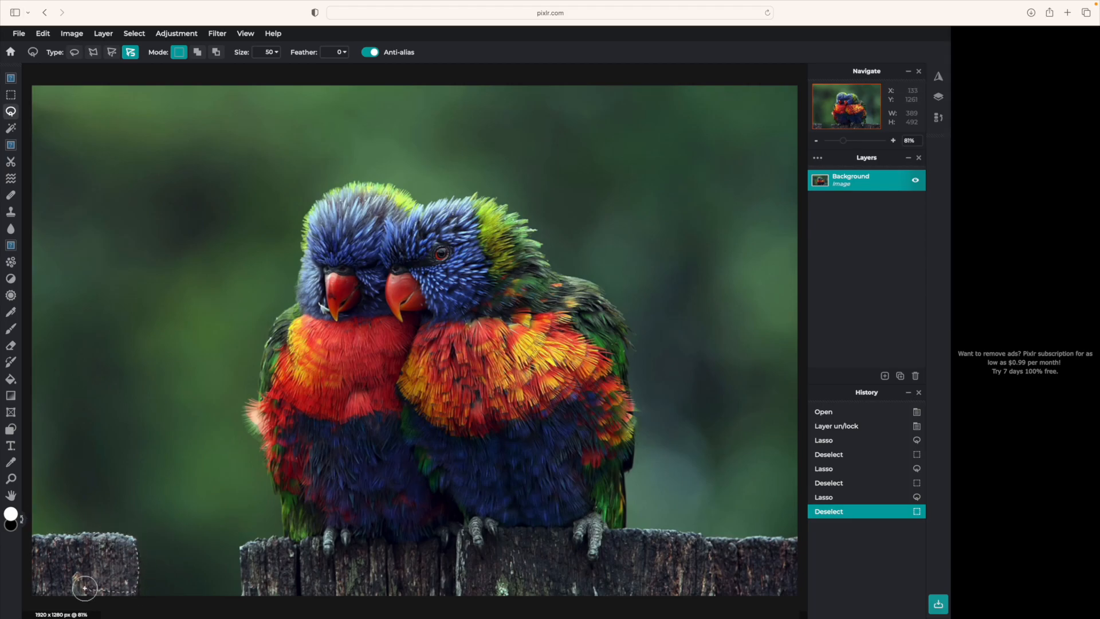
click(47, 533)
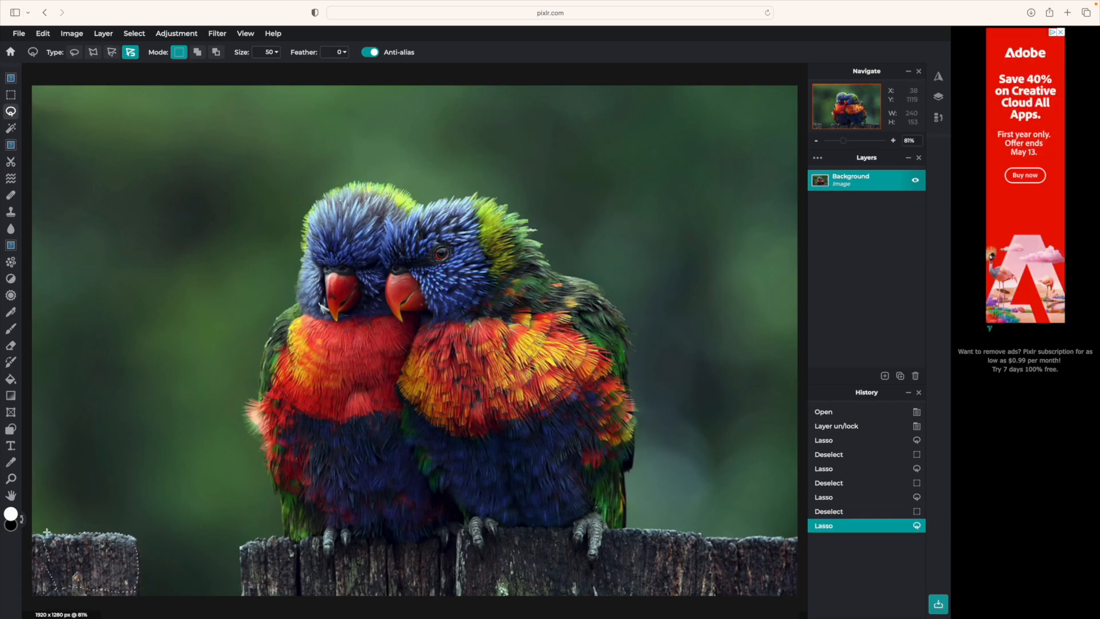
click(232, 515)
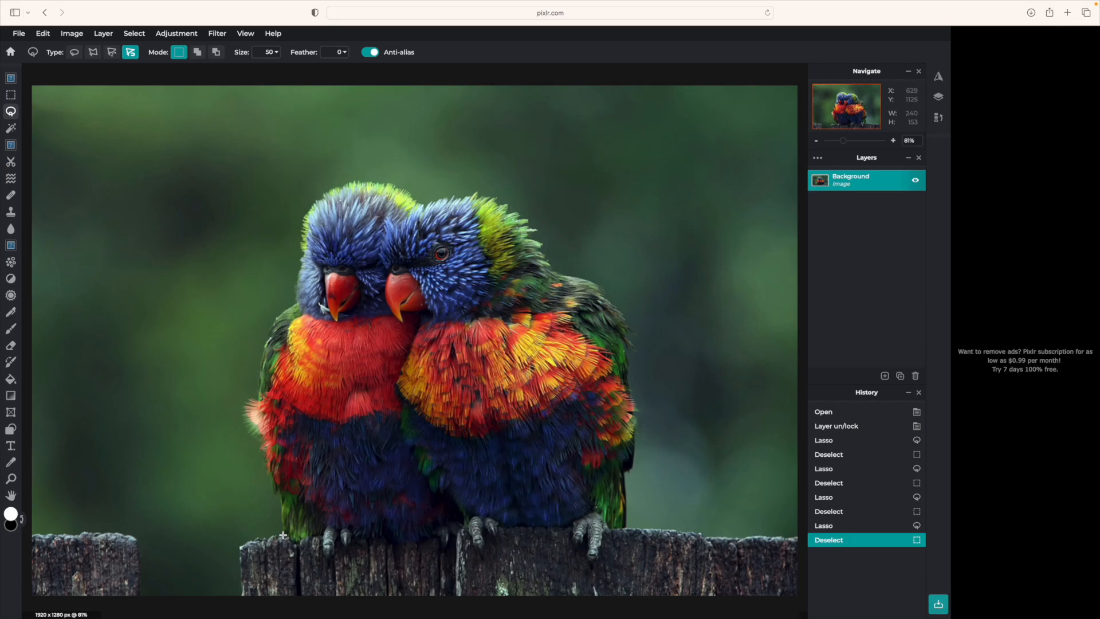
Trace both parrots with the magnetic lasso to make a selection about 987 x 957 px.
mouse_move(284, 525)
mouse_down()
mouse_move(244, 403)
mouse_move(256, 398)
mouse_move(266, 331)
mouse_move(291, 305)
mouse_move(300, 217)
mouse_move(323, 191)
mouse_move(380, 177)
mouse_move(426, 198)
mouse_move(469, 190)
mouse_move(519, 212)
mouse_move(550, 261)
mouse_move(623, 312)
mouse_move(640, 450)
mouse_move(628, 522)
mouse_move(601, 534)
mouse_move(591, 558)
mouse_move(586, 535)
mouse_move(546, 524)
mouse_move(502, 526)
mouse_move(484, 535)
mouse_move(486, 551)
mouse_move(455, 527)
mouse_move(359, 534)
mouse_move(329, 556)
mouse_move(284, 533)
mouse_up()
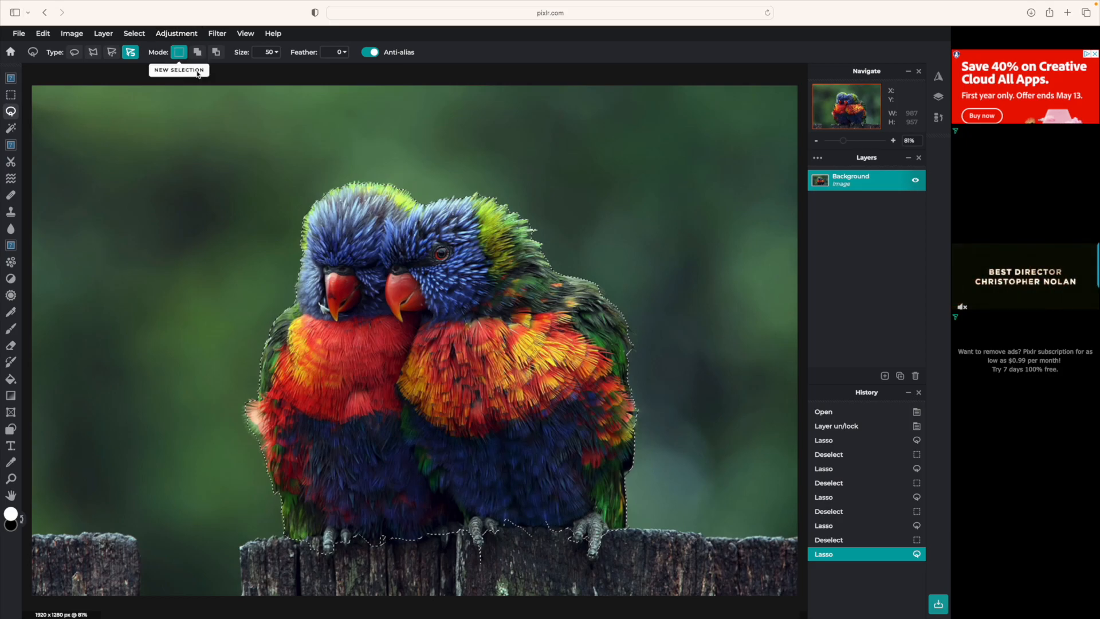
Try a Hue and saturation adjustment with Saturation -100 on the selected parrots and undo it.
click(166, 35)
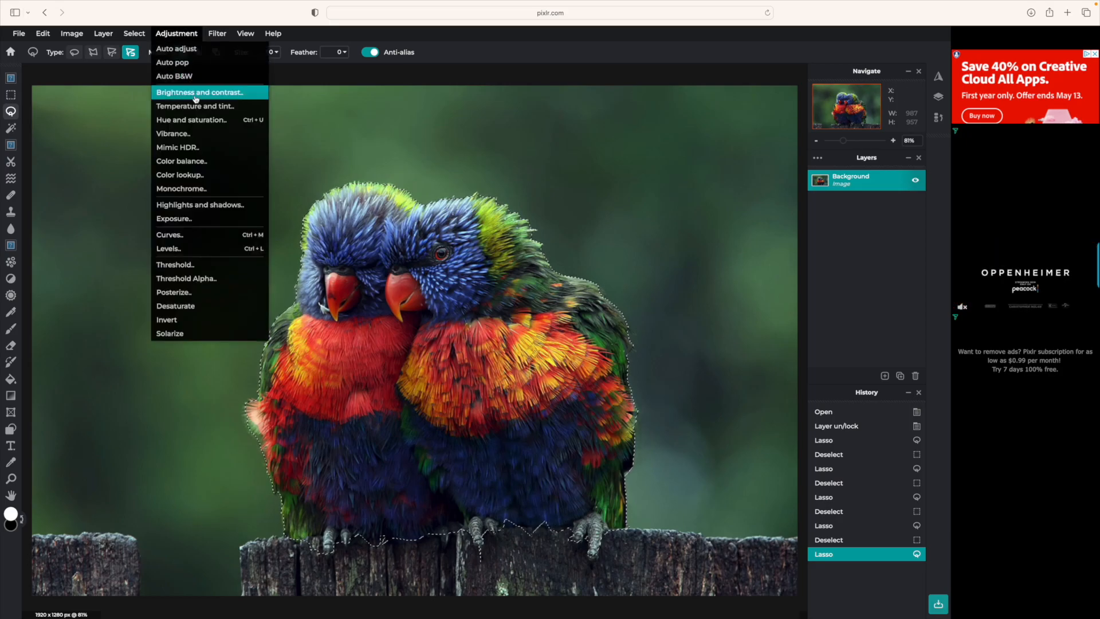
click(199, 120)
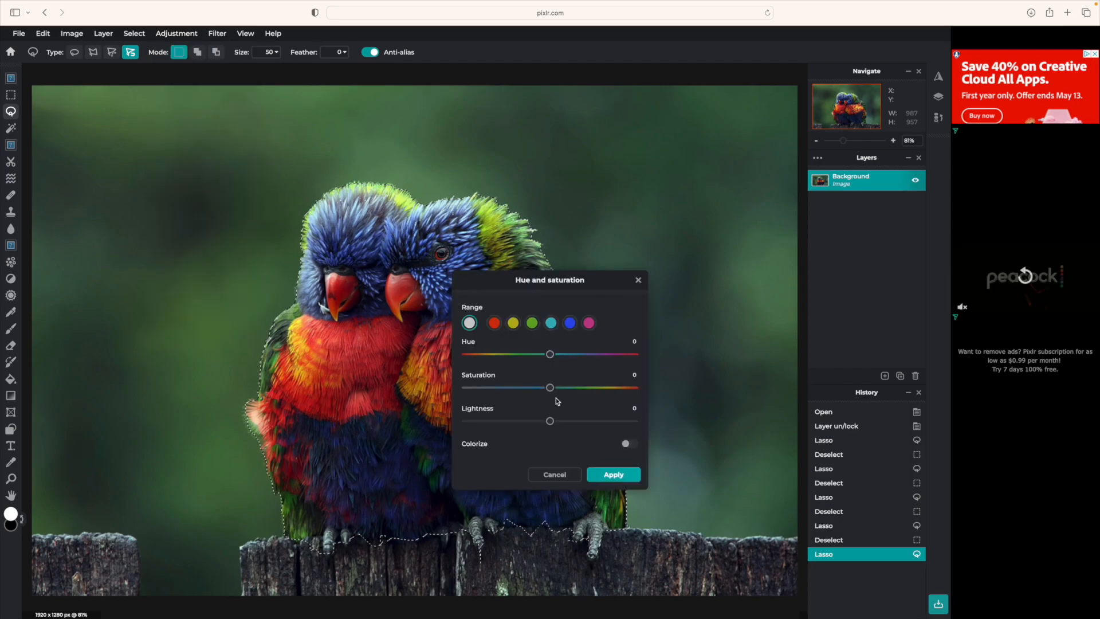
drag(571, 287, 739, 191)
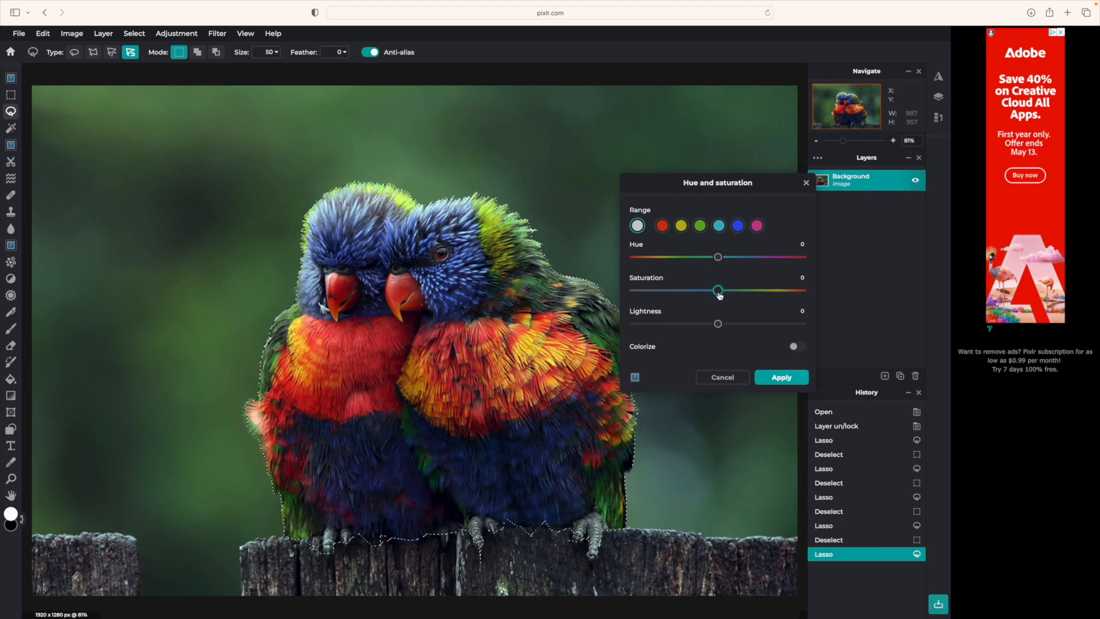
drag(717, 291, 562, 294)
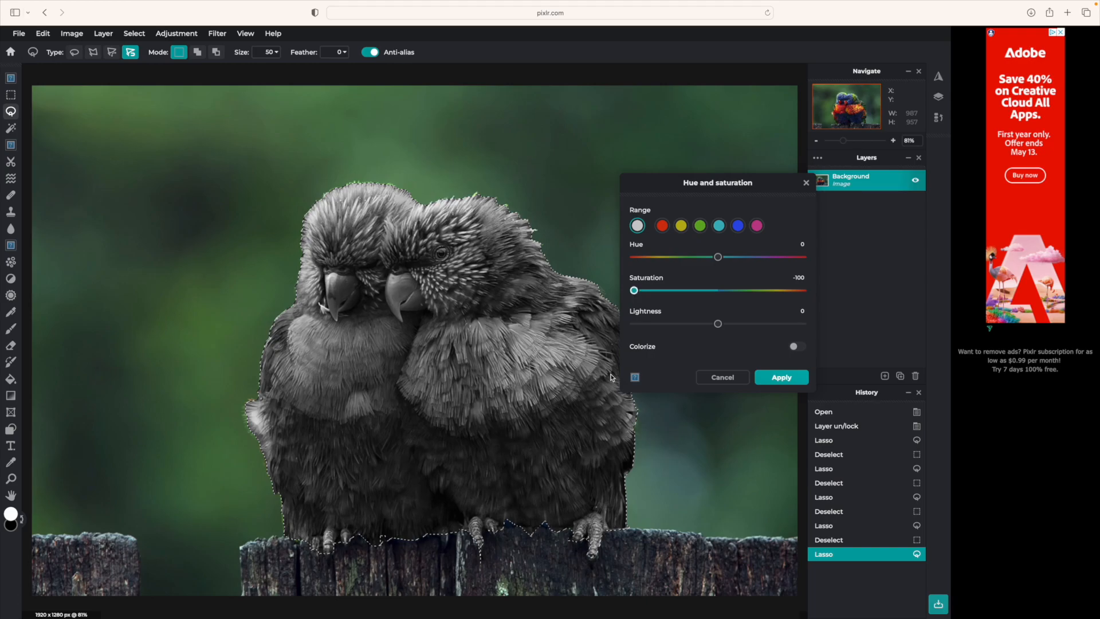
mouse_move(634, 291)
mouse_down()
mouse_move(717, 291)
mouse_move(634, 291)
mouse_up()
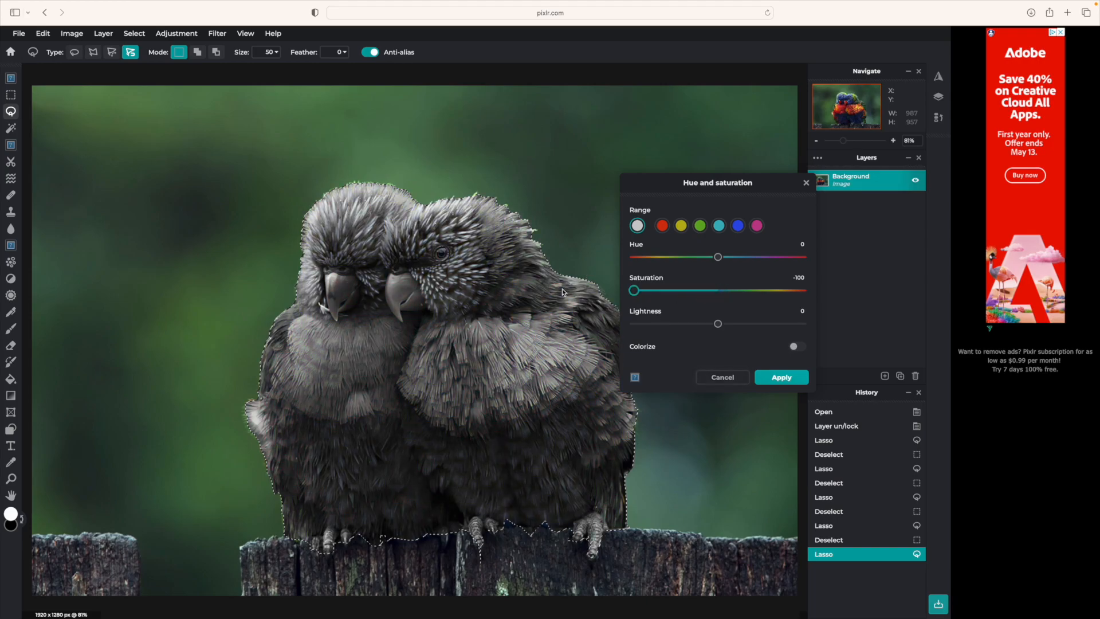
click(782, 378)
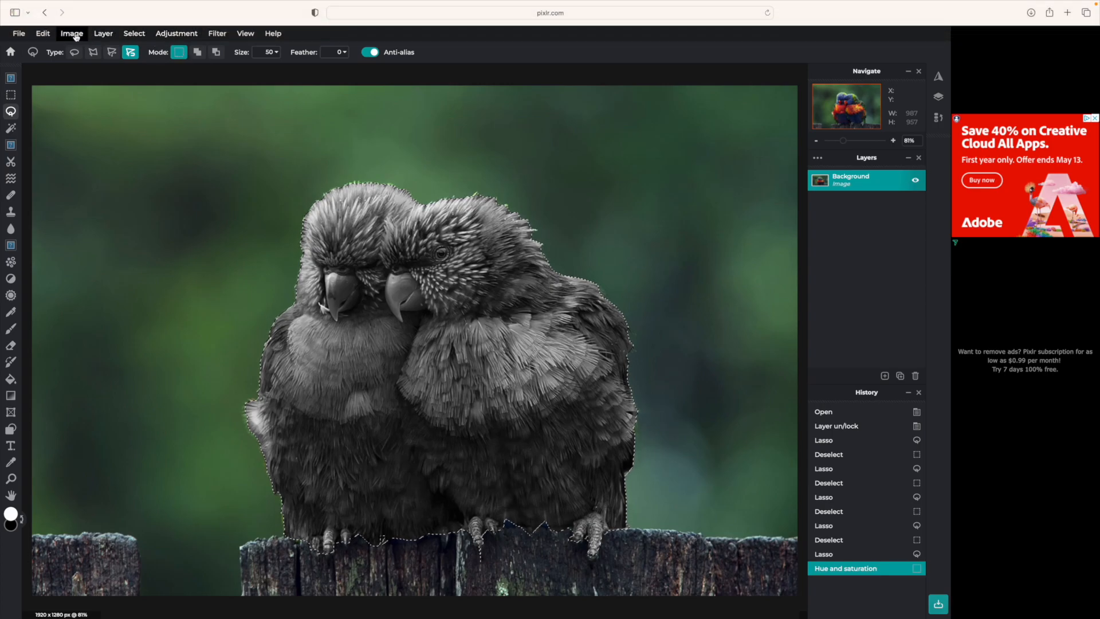
click(44, 35)
click(47, 49)
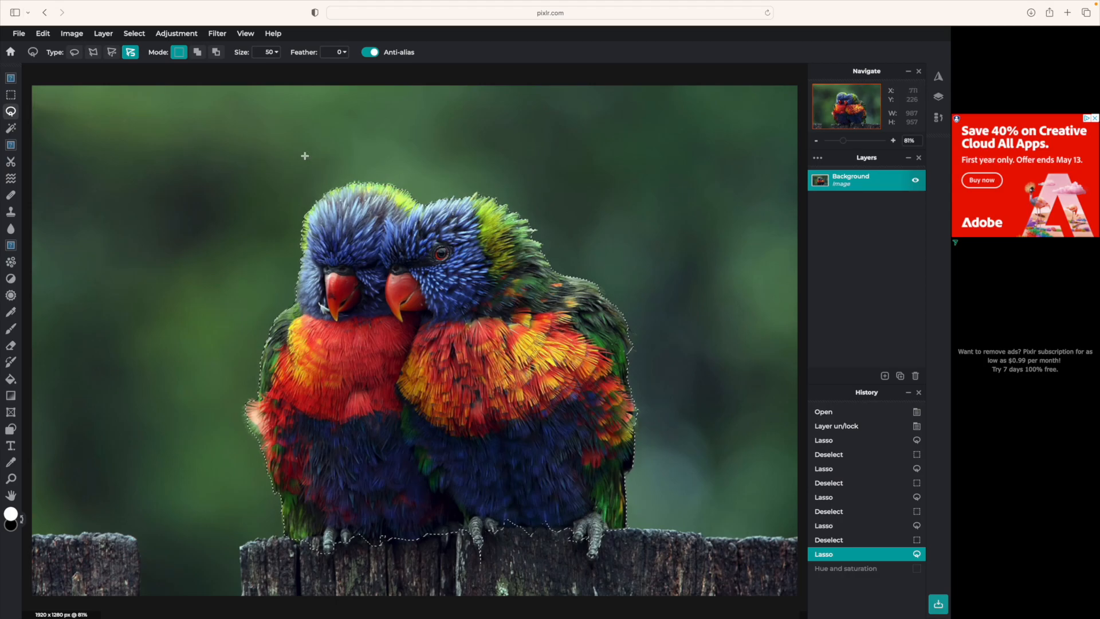
Invert the selection and apply Hue and saturation with Saturation -100 to everything around the parrots.
click(135, 35)
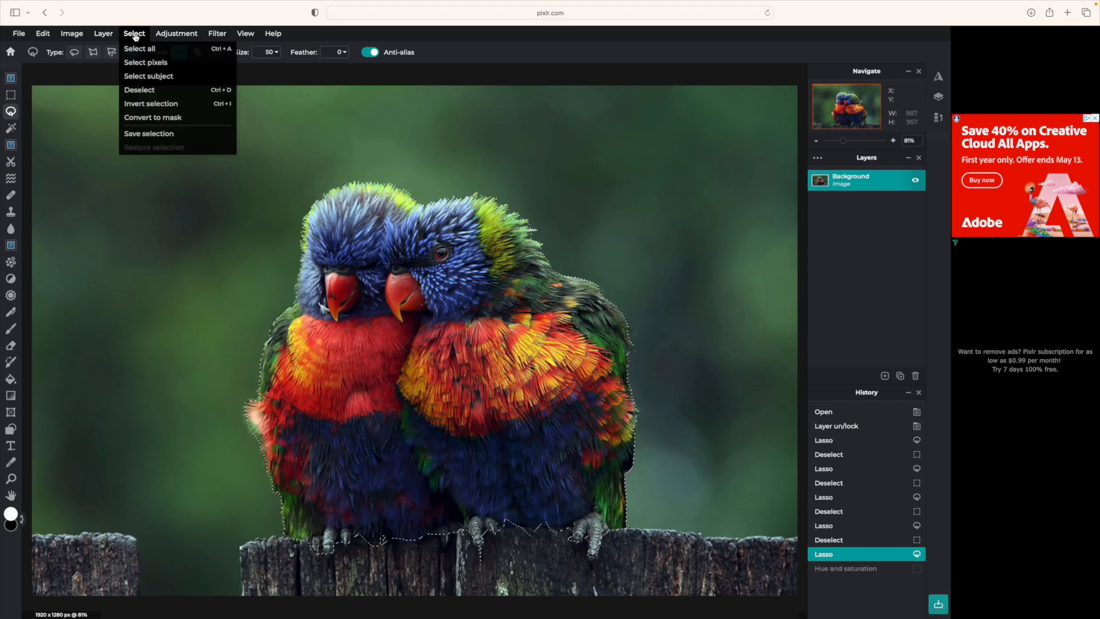
click(152, 103)
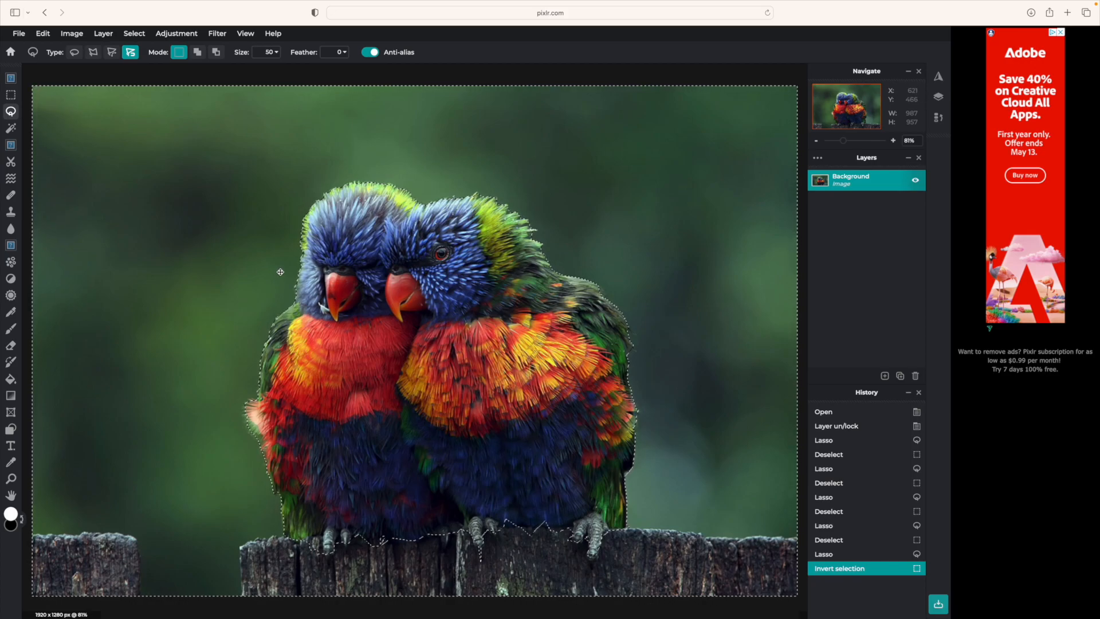
click(177, 35)
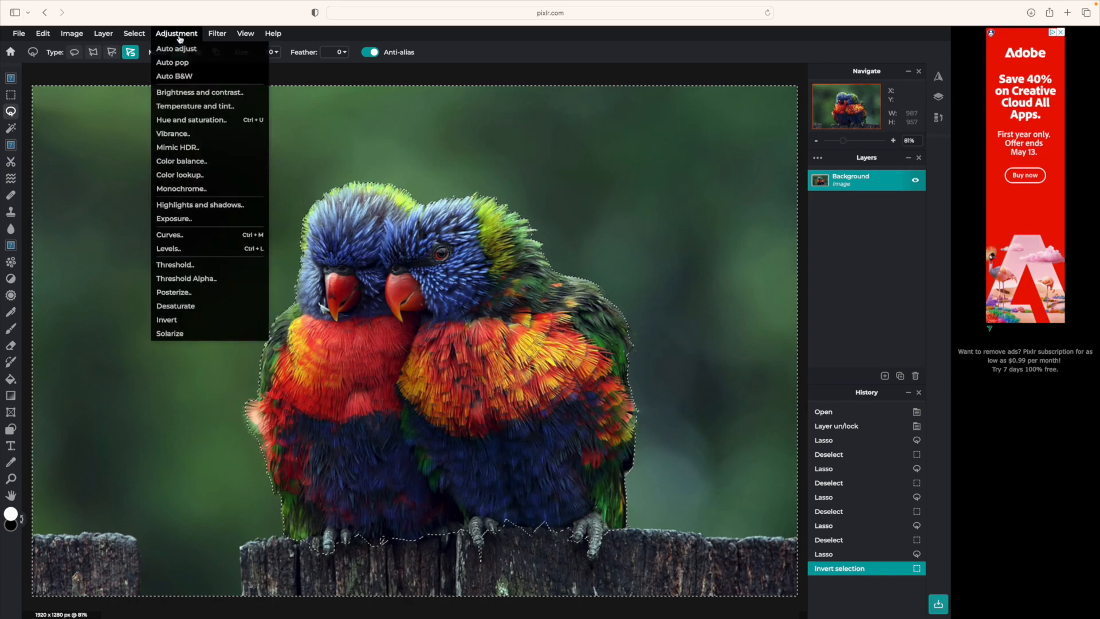
click(187, 121)
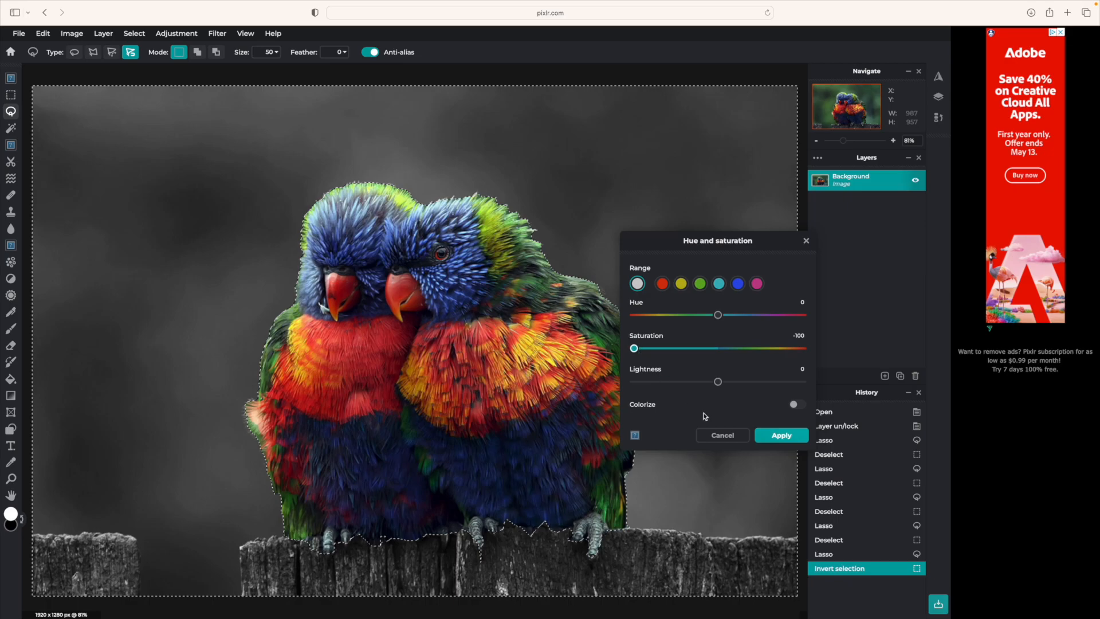
click(784, 436)
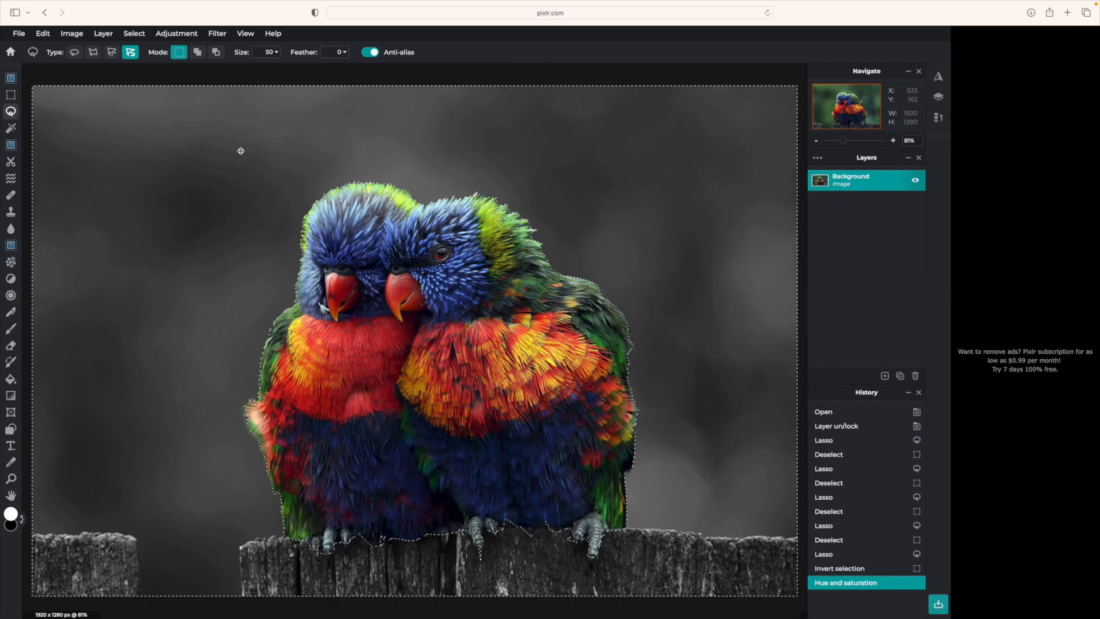
Invert the selection back to the parrots and copy them.
mouse_move(26, 22)
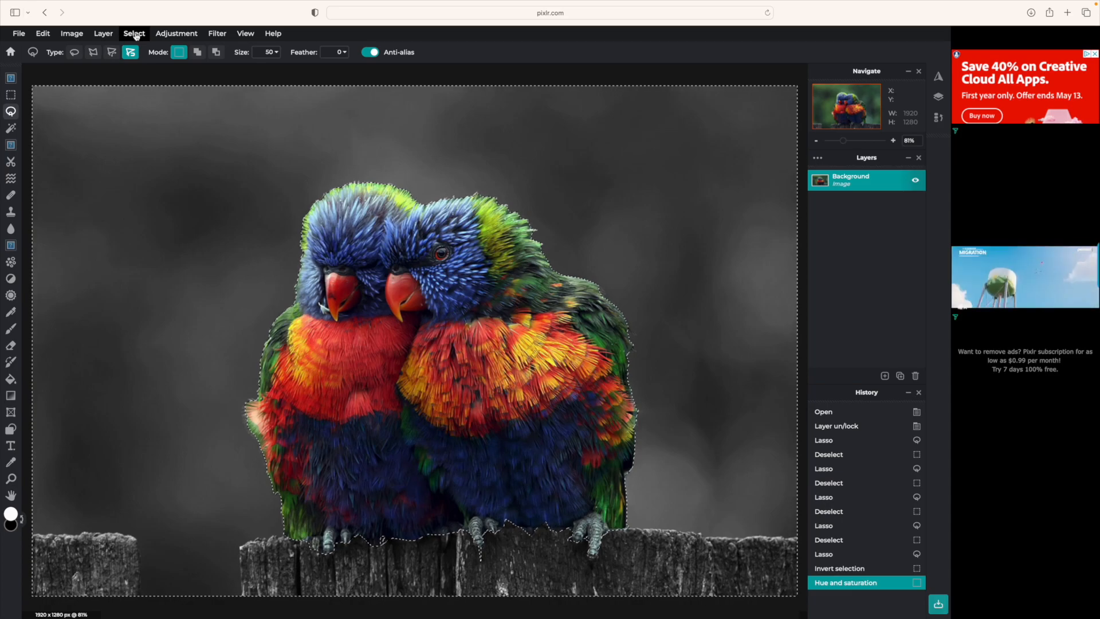
click(135, 36)
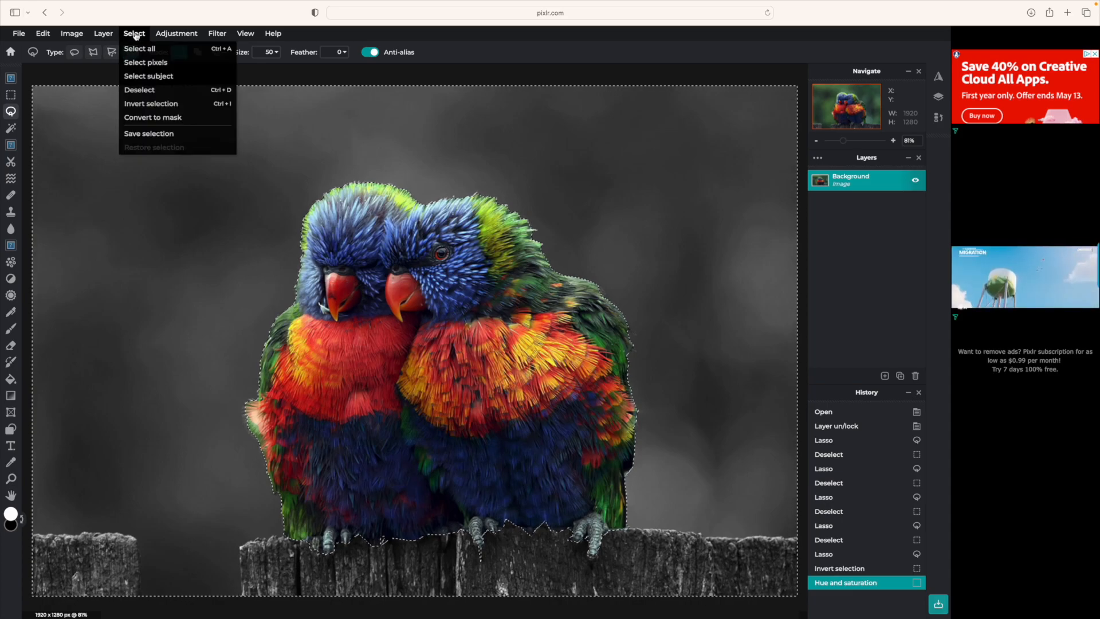
click(147, 104)
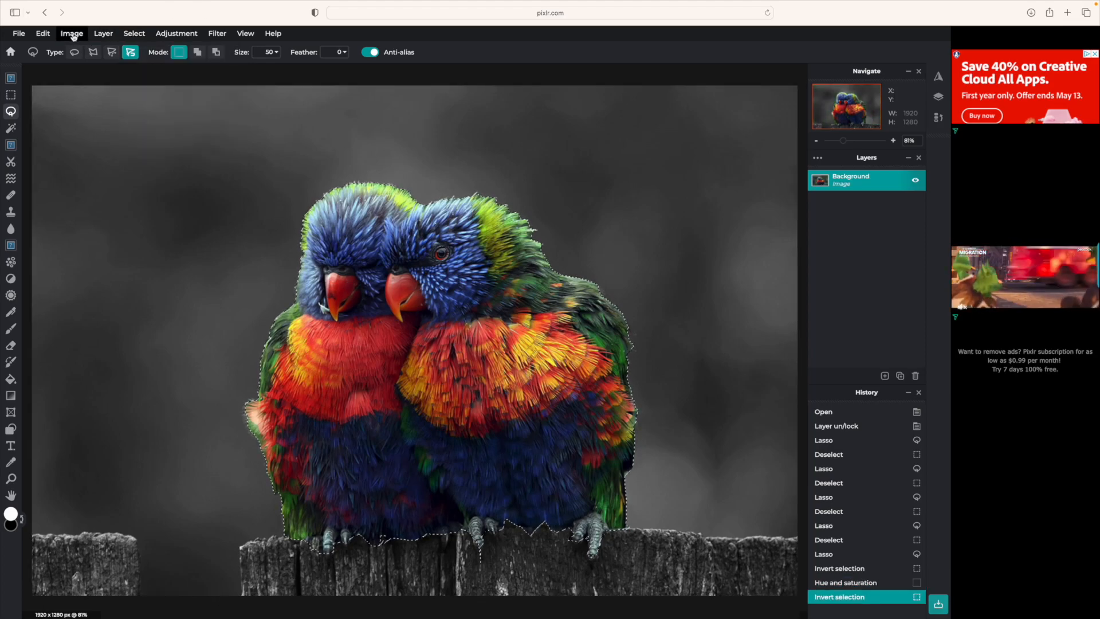
click(43, 34)
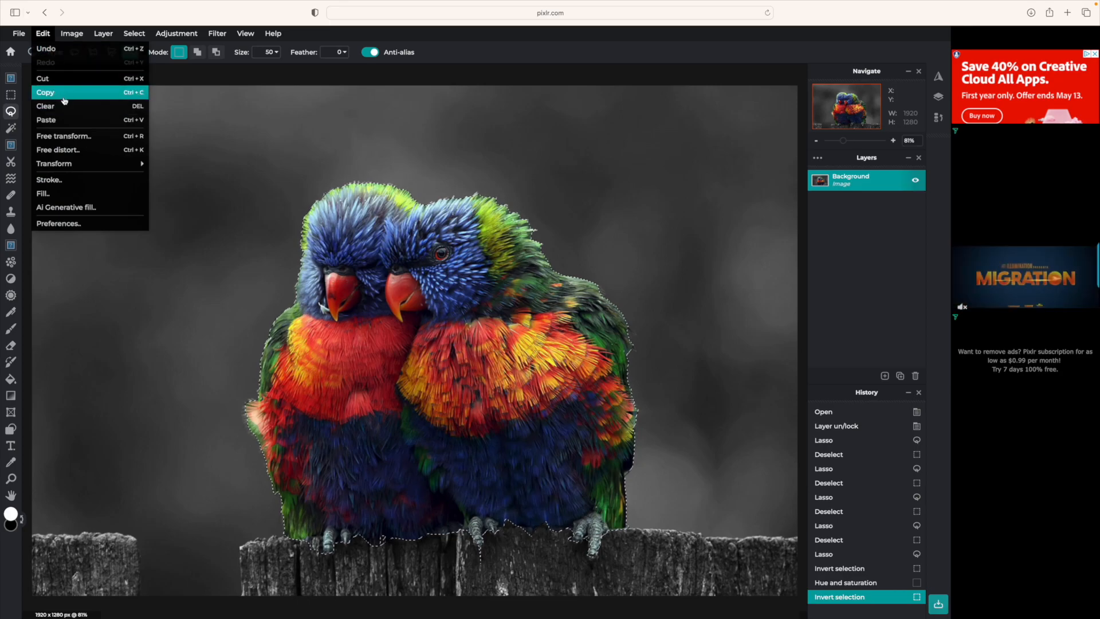
click(61, 93)
Try to paste the copied parrots, then undo the pasted text layer and the deselection.
click(43, 34)
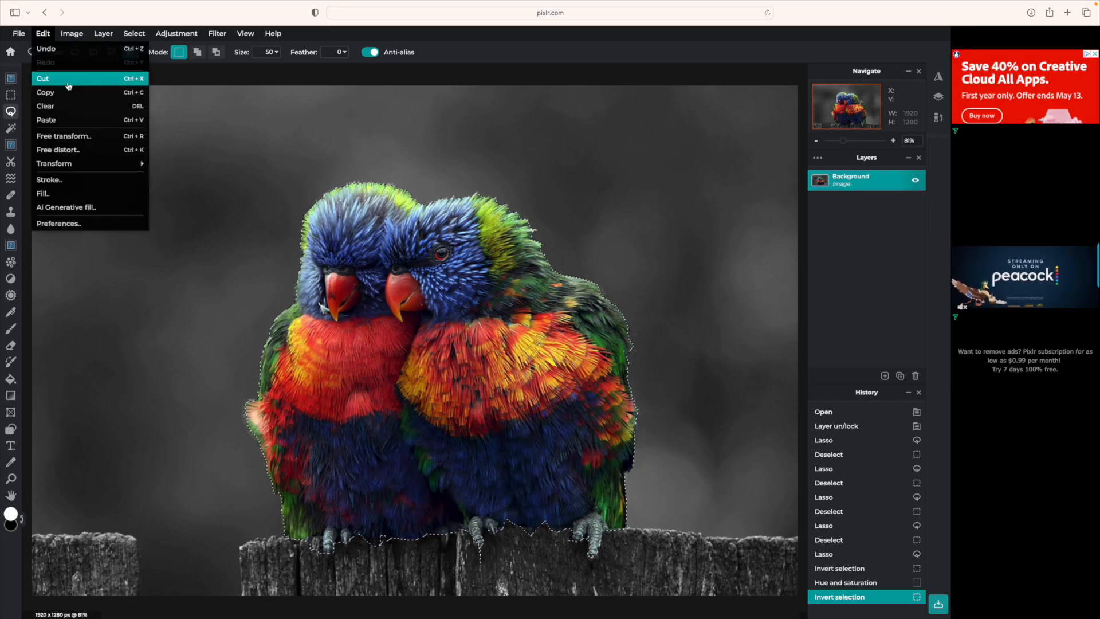
click(77, 121)
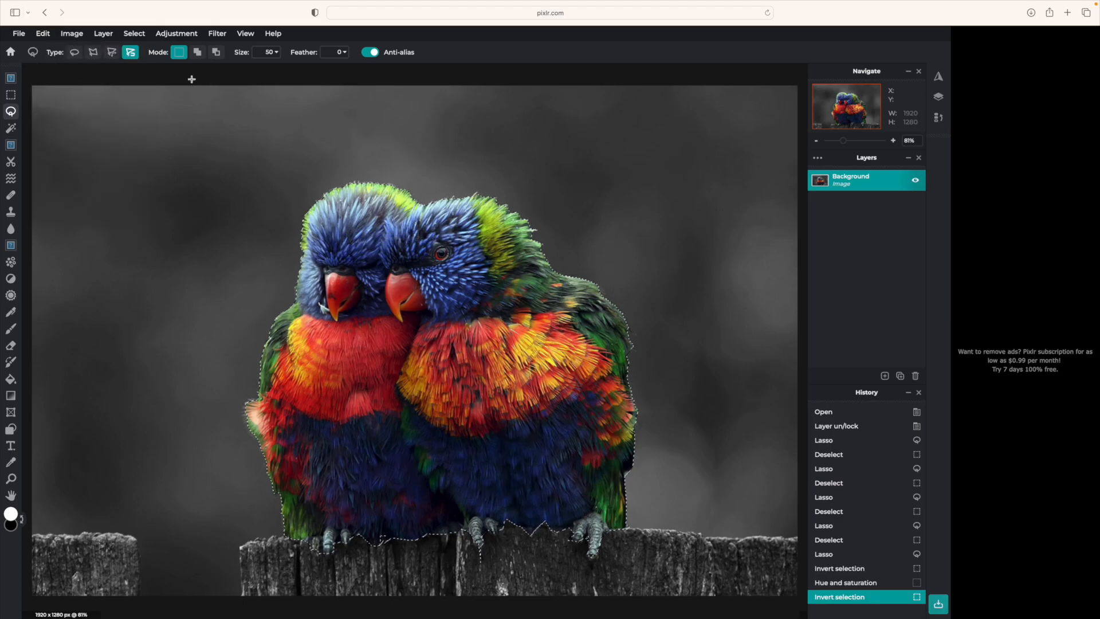
key(ctrl+v)
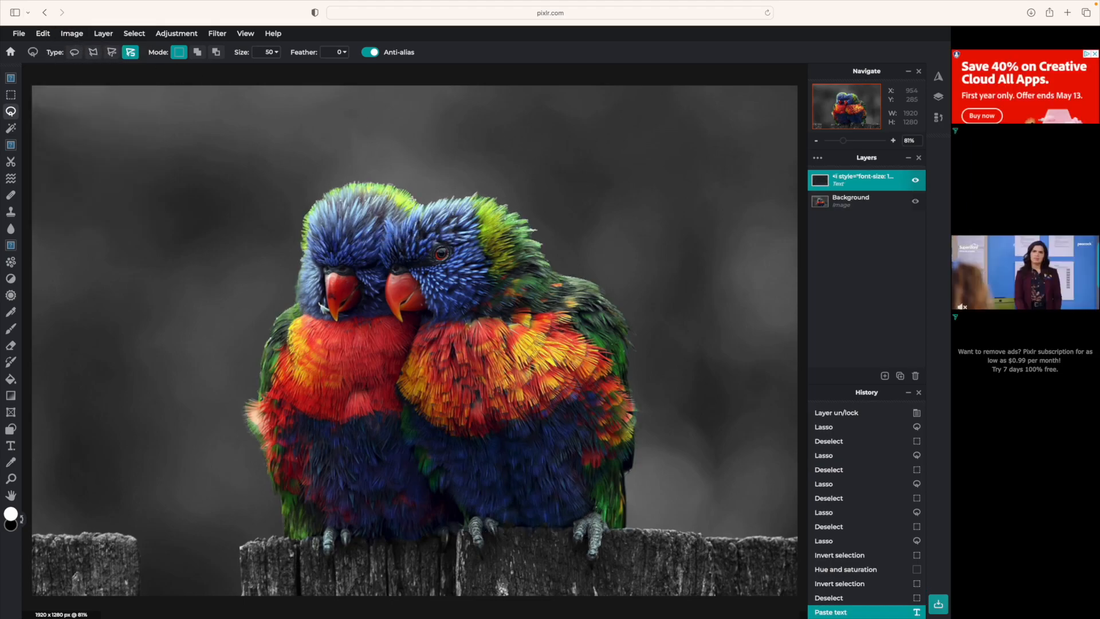
key(ctrl+z)
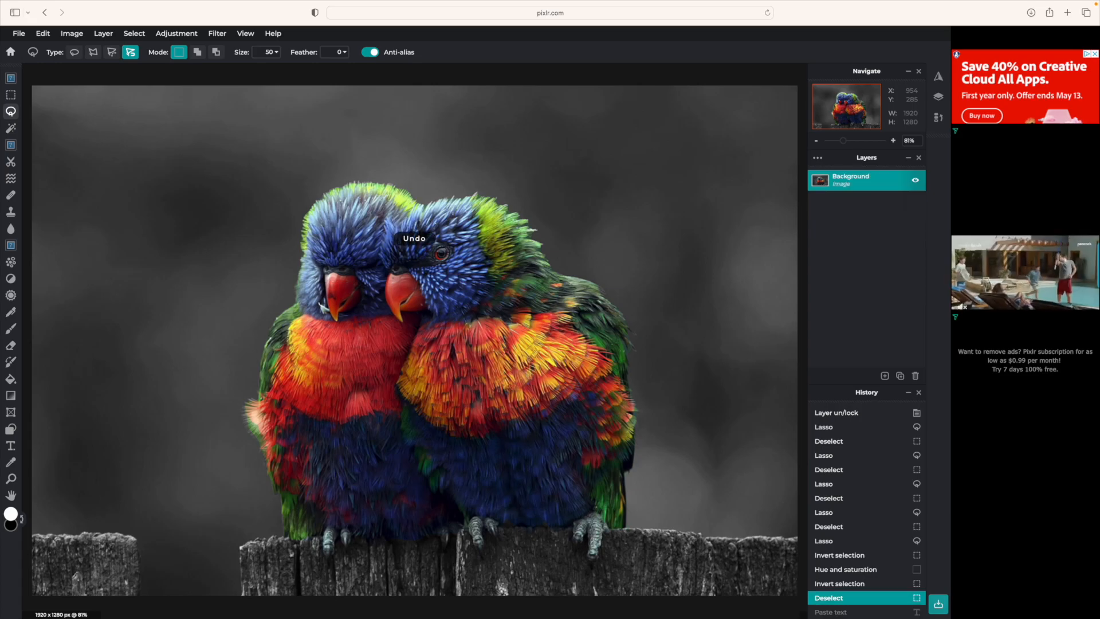
key(ctrl+z)
Paste the copied parrots into the photo as a new image layer.
click(43, 33)
click(43, 33)
click(43, 34)
click(53, 125)
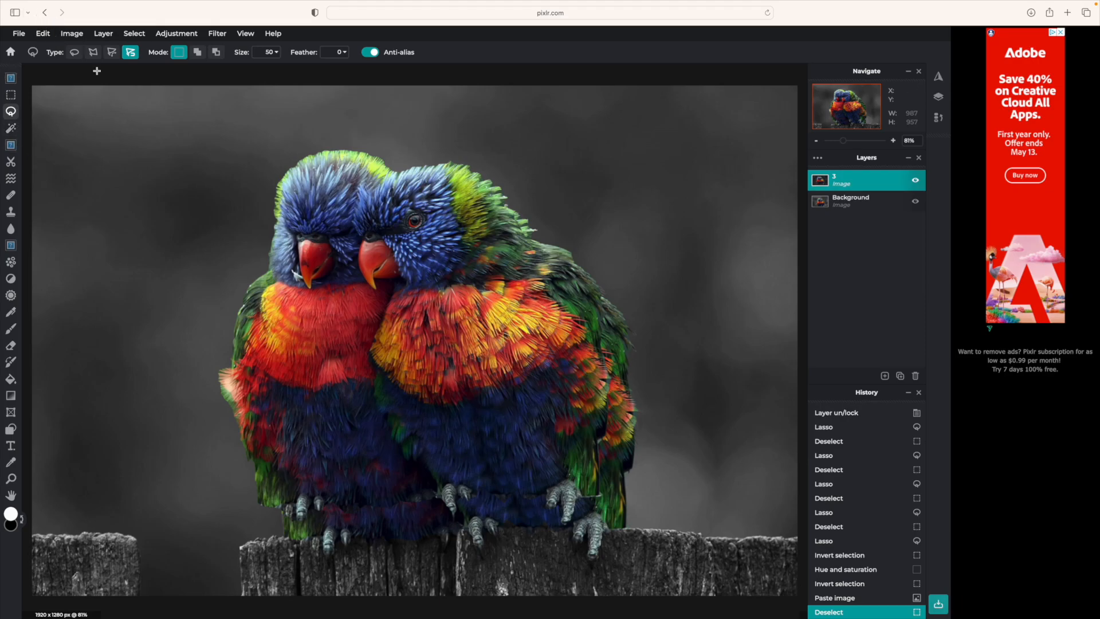
Shrink the pasted parrots to about 221 x 214 px and place them at X 15, Y 926 on the leftmost fence post.
click(10, 76)
drag(268, 198, 200, 207)
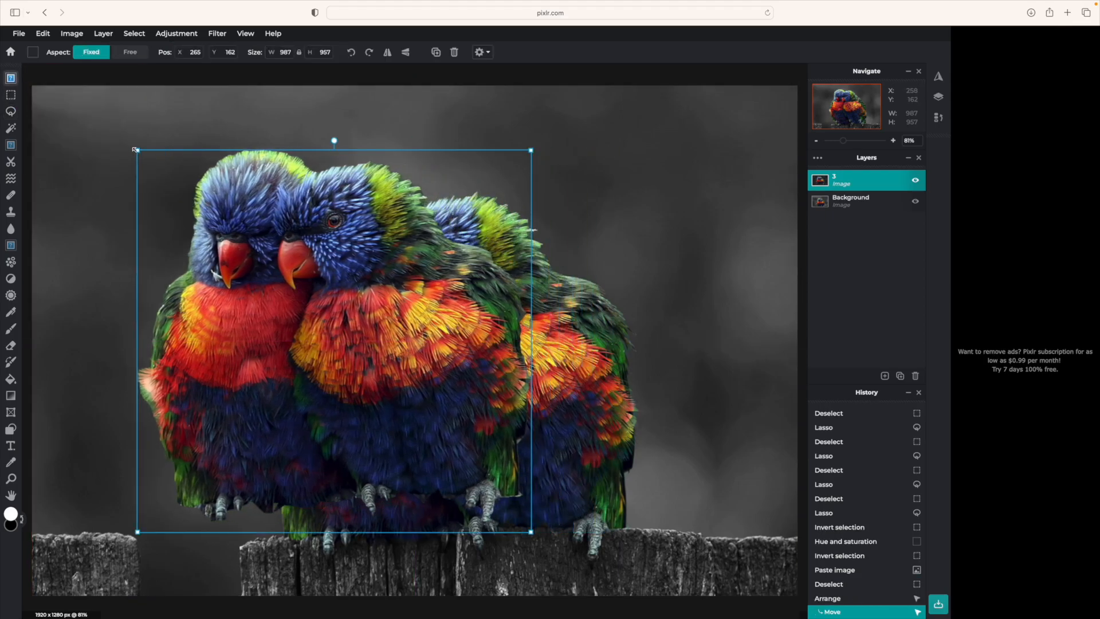
drag(136, 150, 331, 337)
drag(441, 476, 158, 480)
drag(48, 341, 104, 393)
drag(137, 440, 68, 438)
drag(178, 390, 104, 469)
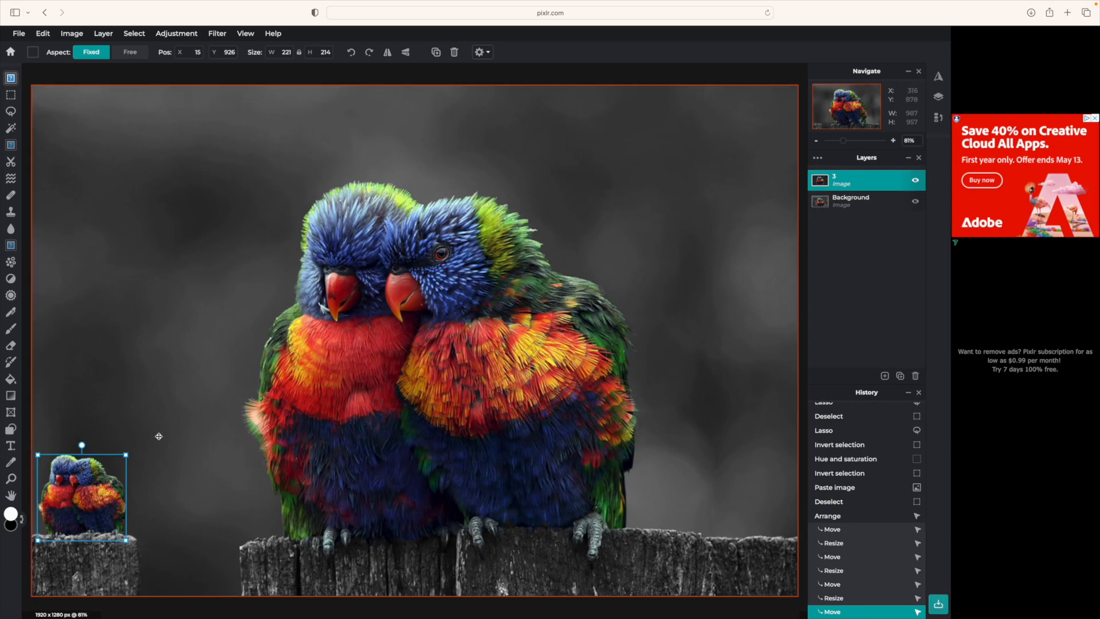
Try pasting another copy of the parrots and undo the pasted "Lorem ipsum" text layer.
key(super+v)
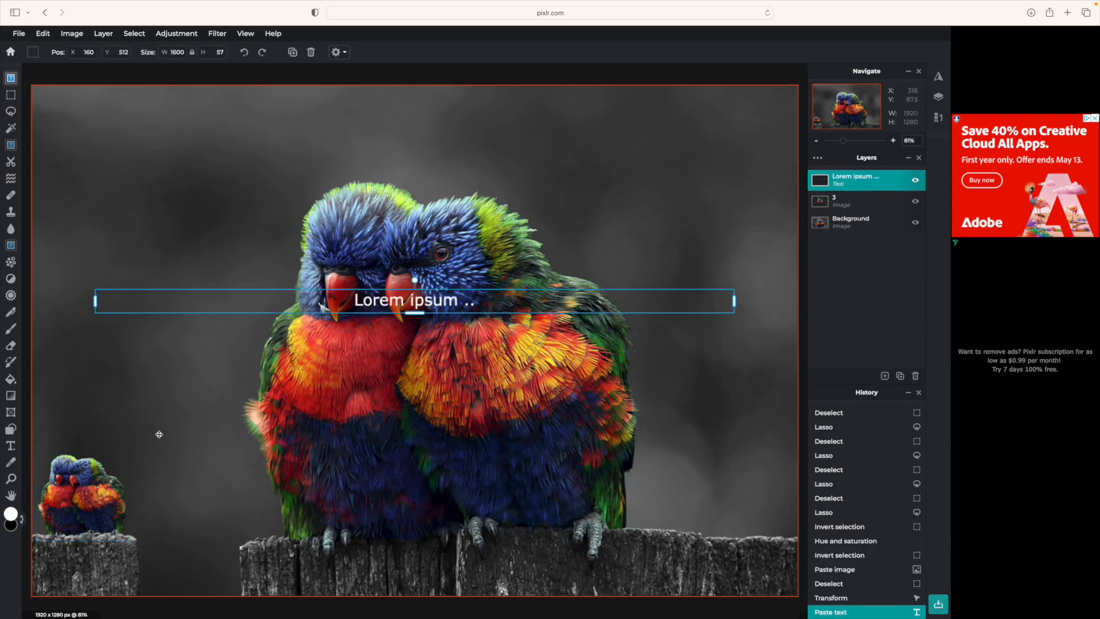
click(183, 199)
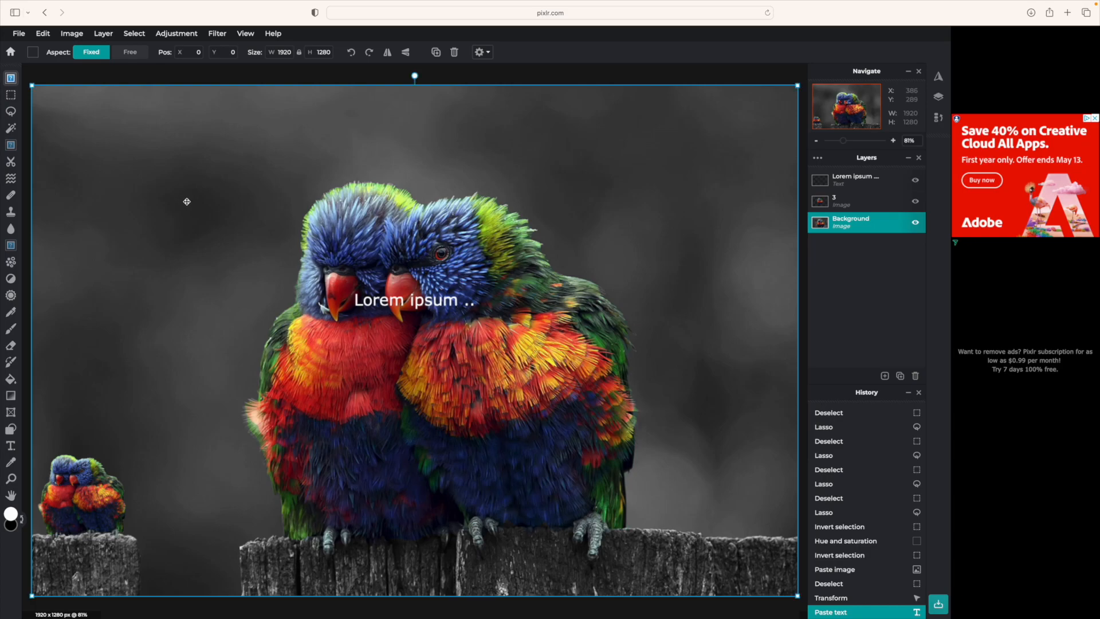
key(super+z)
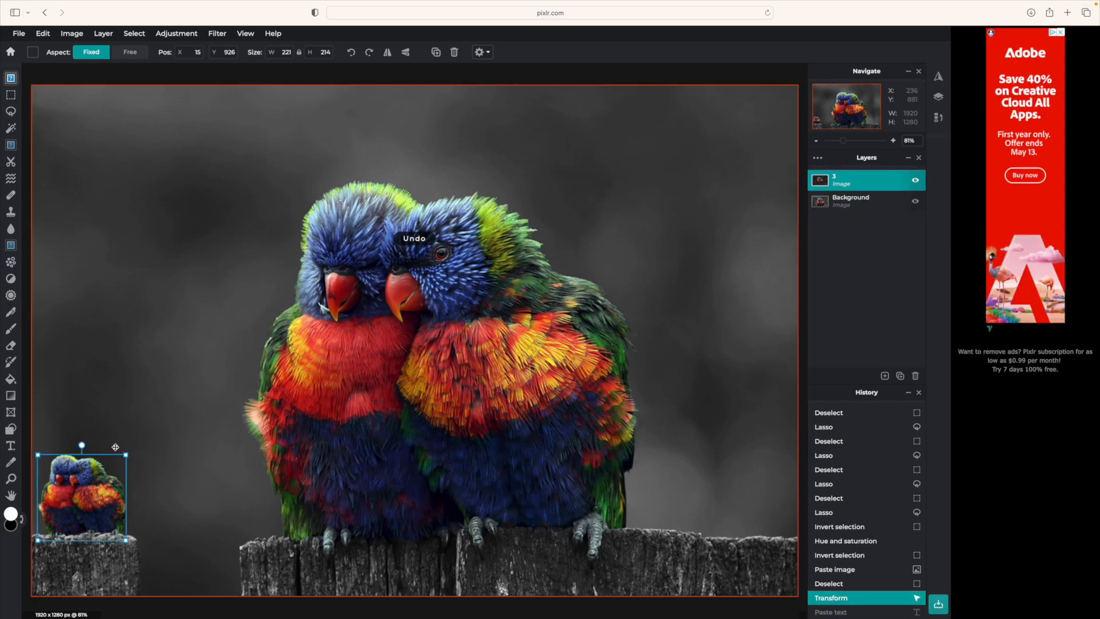
Paste a duplicate of the small parrots at X 1621, Y 937 on the right end of the fence, and reselect the original small parrots.
click(43, 33)
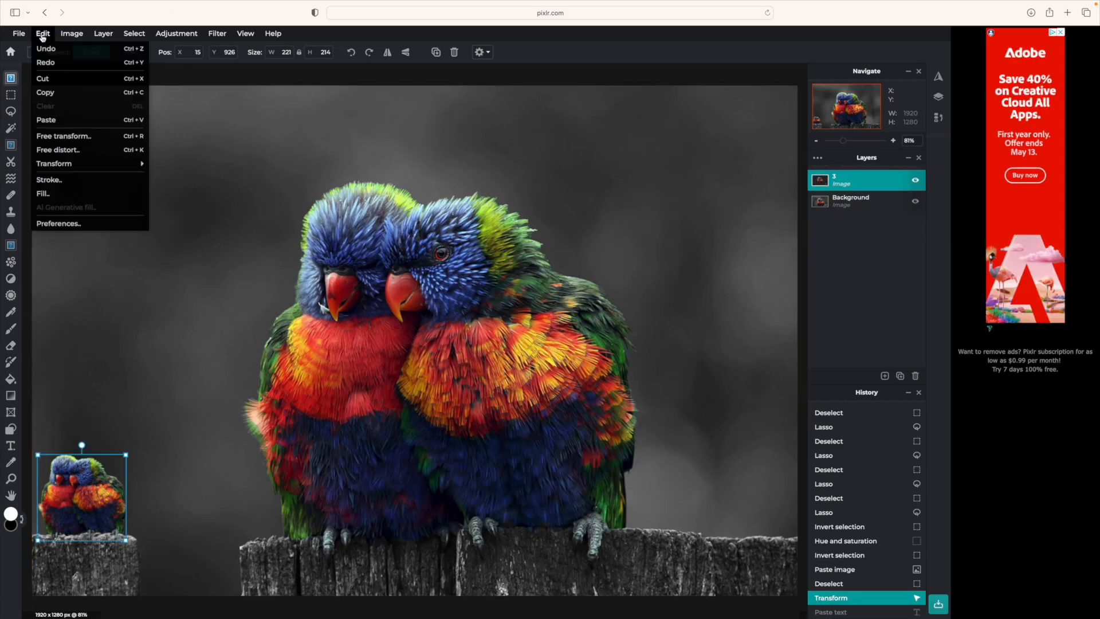
click(71, 92)
key(super+v)
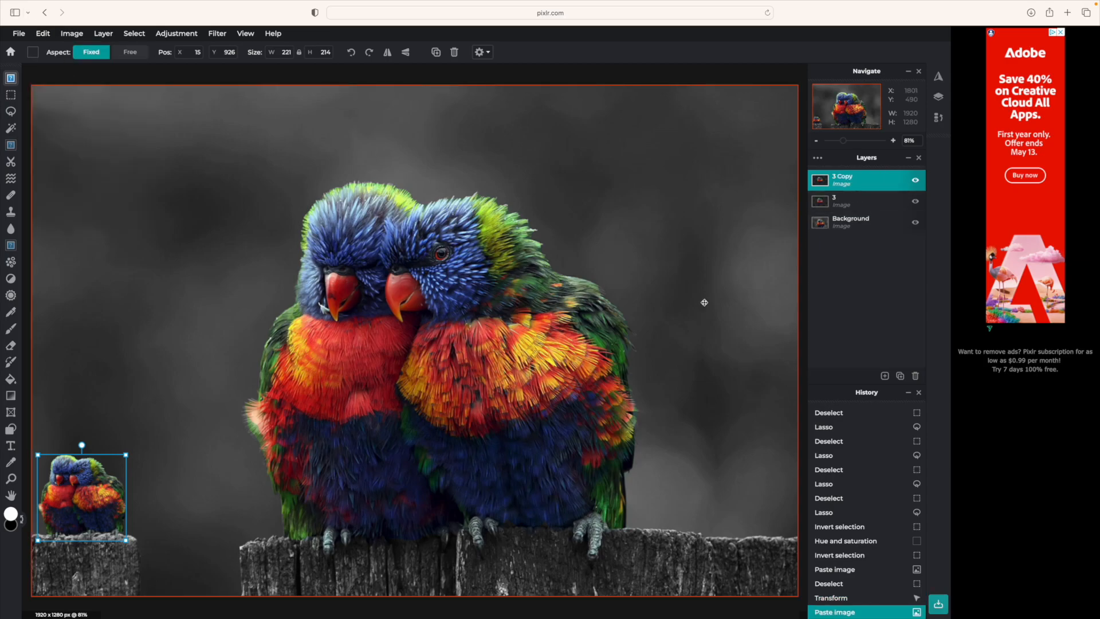
drag(74, 493, 713, 495)
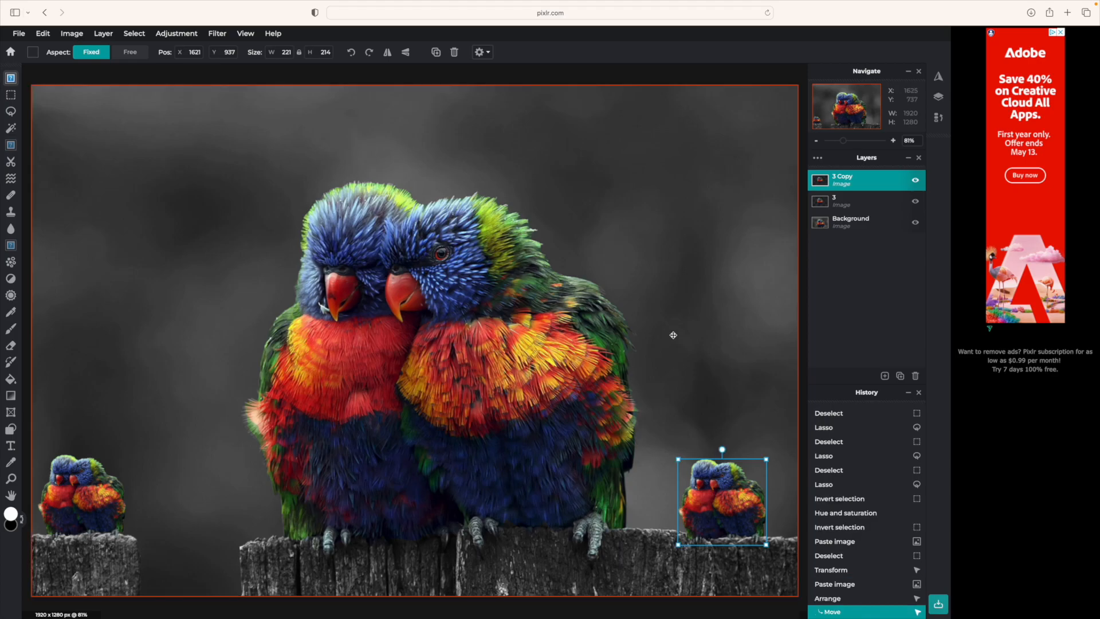
click(648, 184)
click(63, 505)
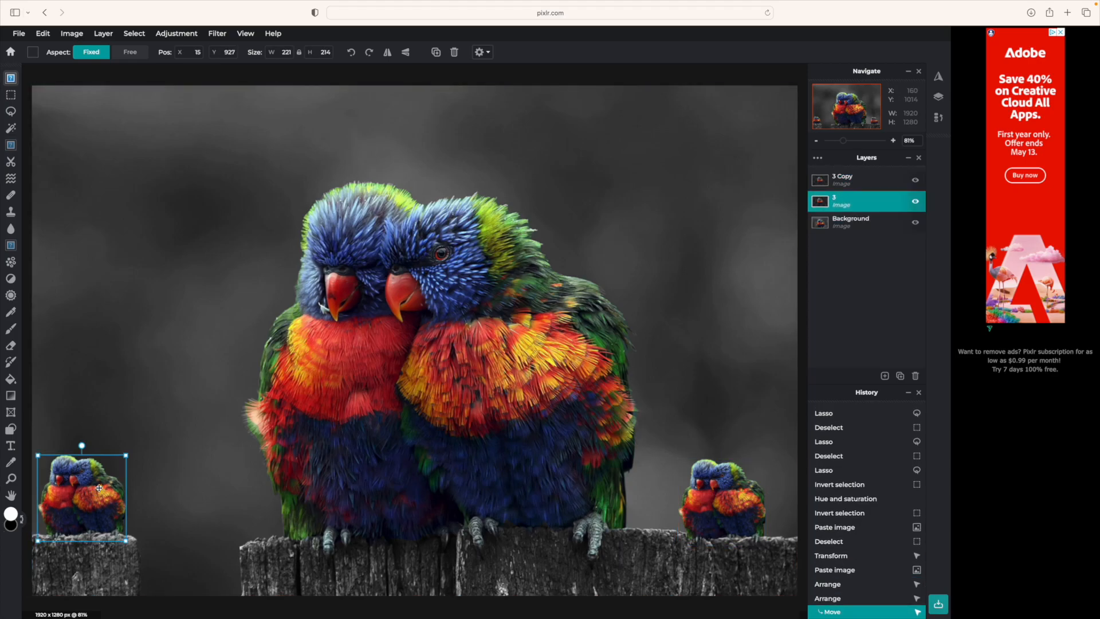
click(170, 35)
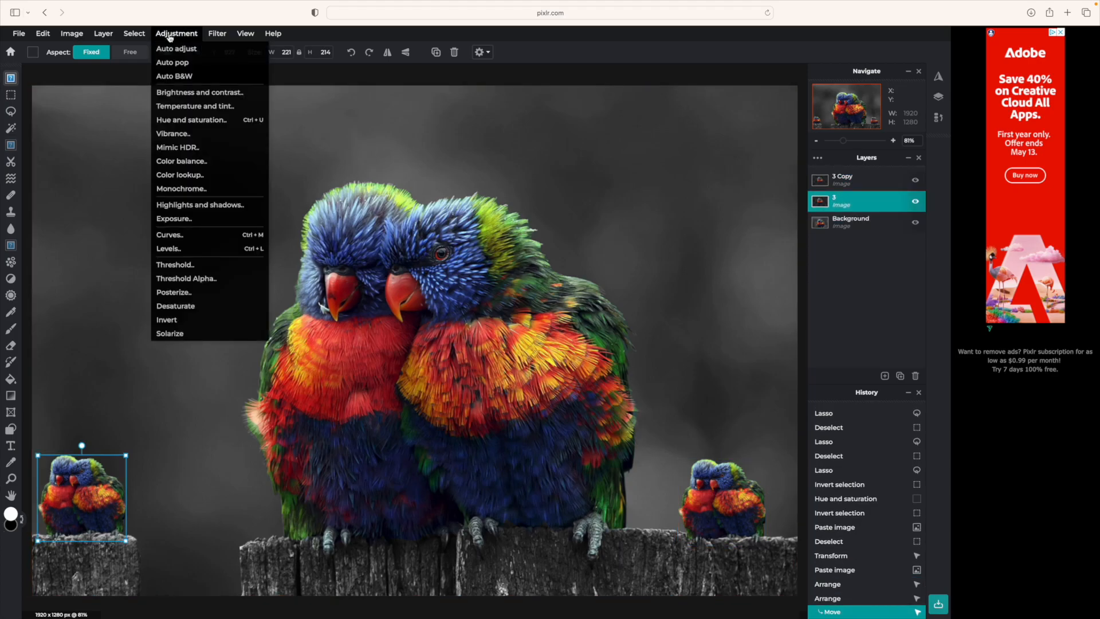
click(194, 106)
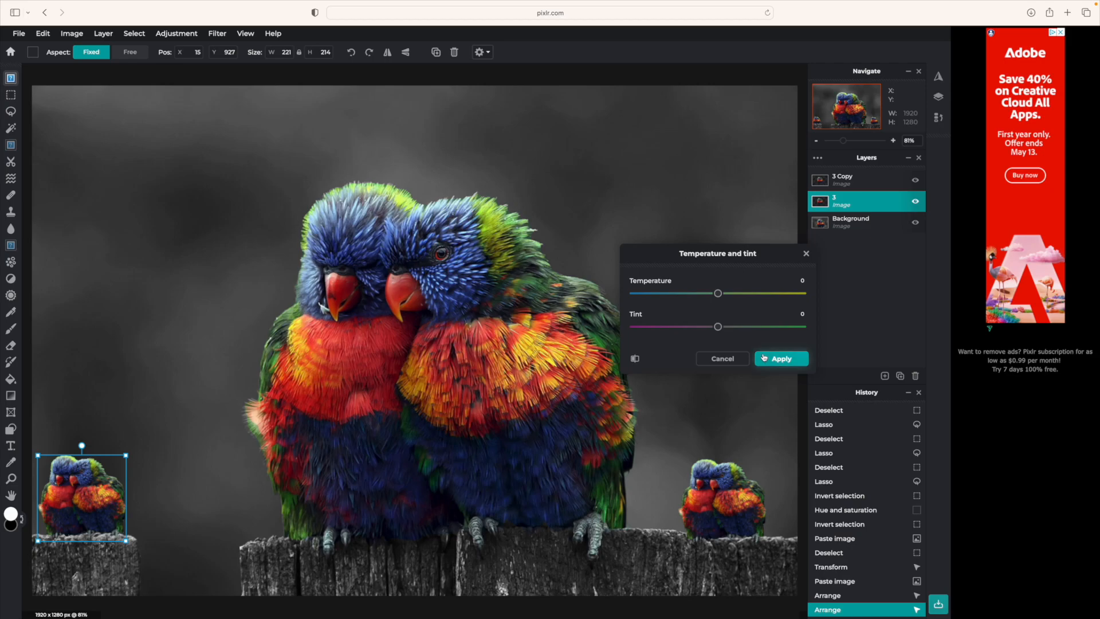
mouse_move(717, 293)
mouse_down()
mouse_move(627, 294)
mouse_move(724, 293)
mouse_up()
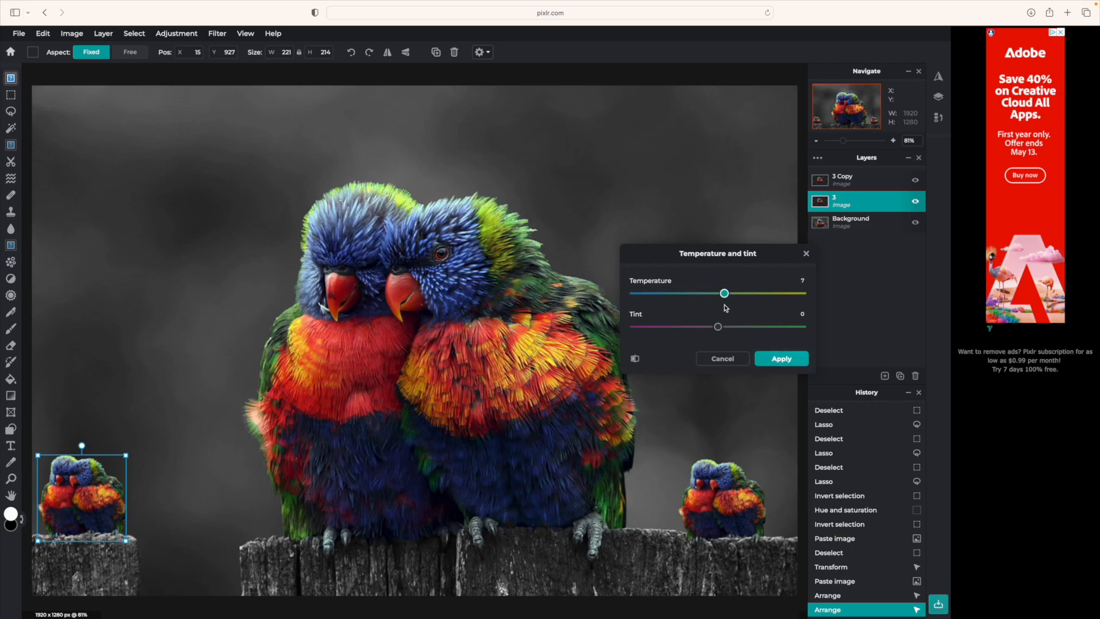
click(734, 359)
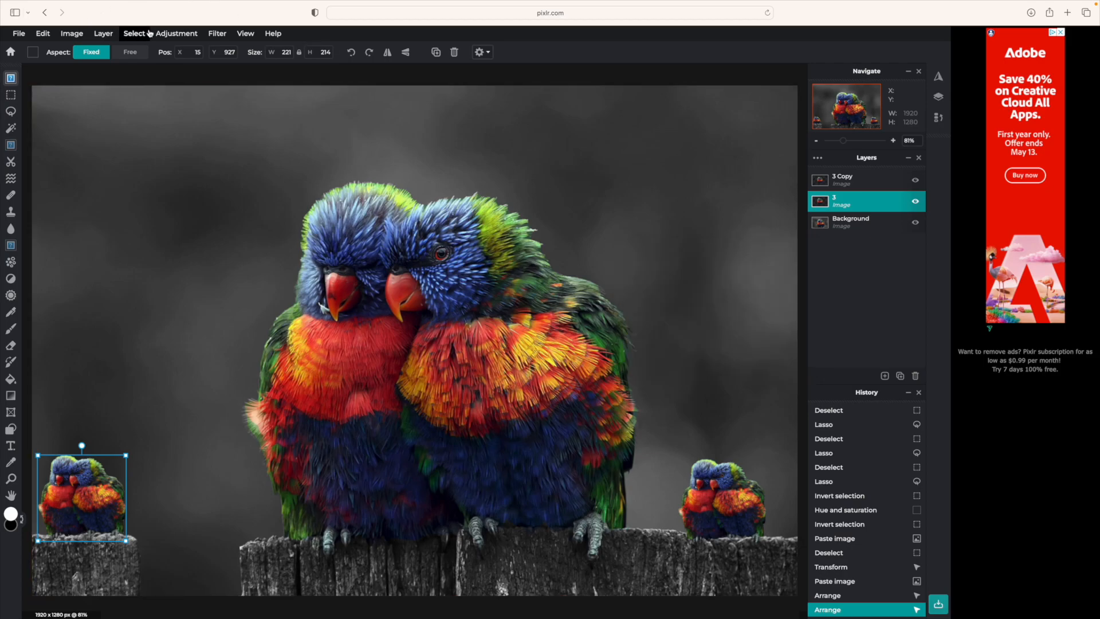
Recolour the small parrots on the leftmost post by applying a hue of -82 with Hue and saturation.
click(177, 33)
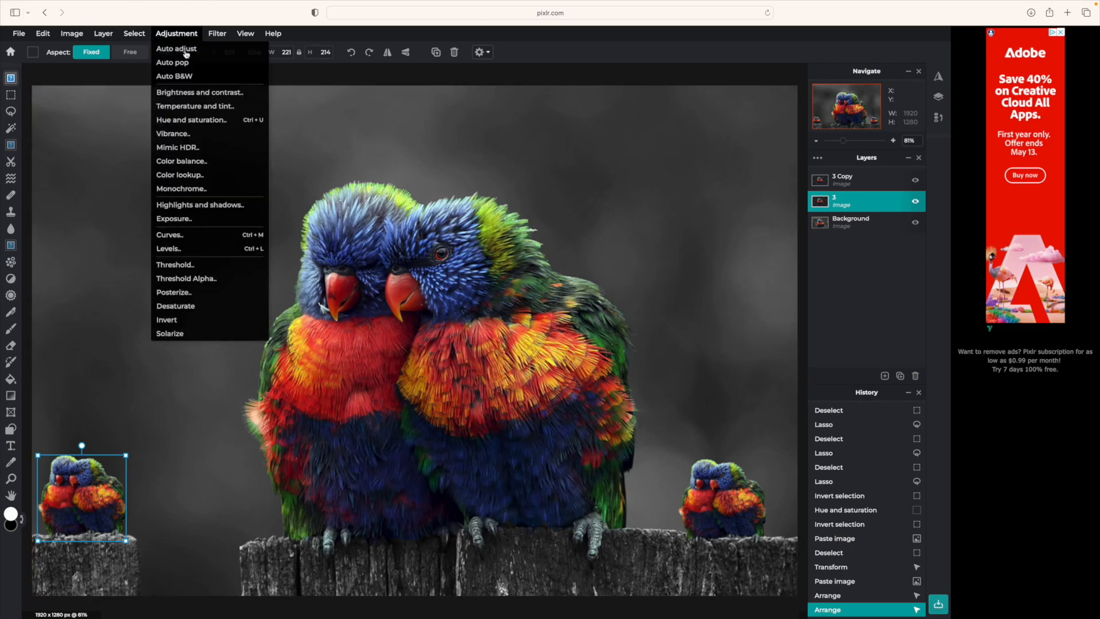
click(193, 121)
drag(718, 316, 633, 316)
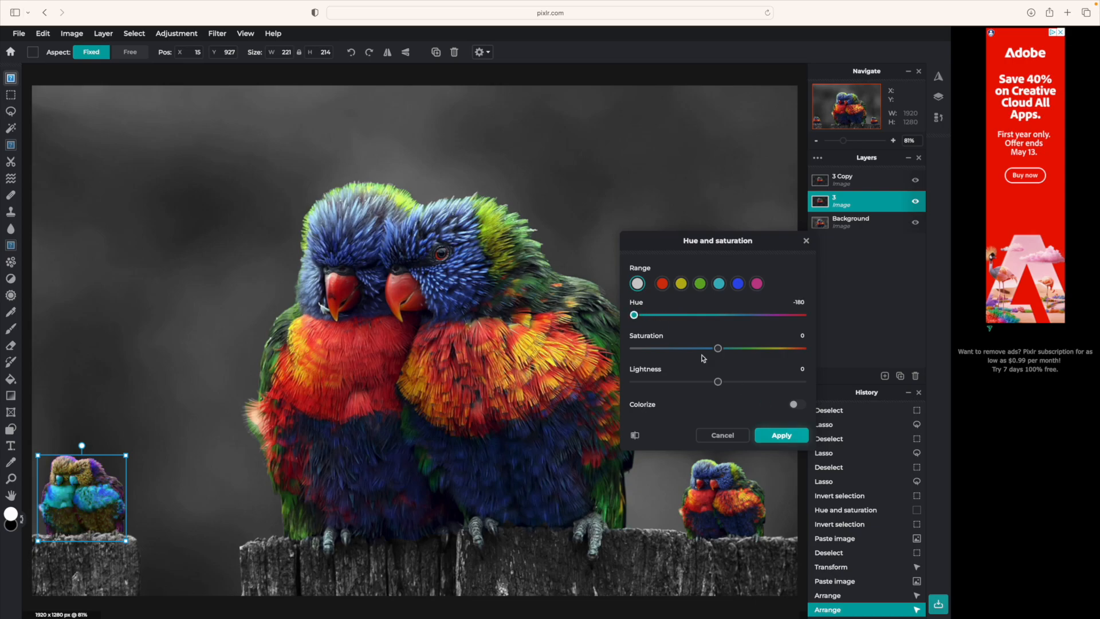
drag(635, 315, 680, 315)
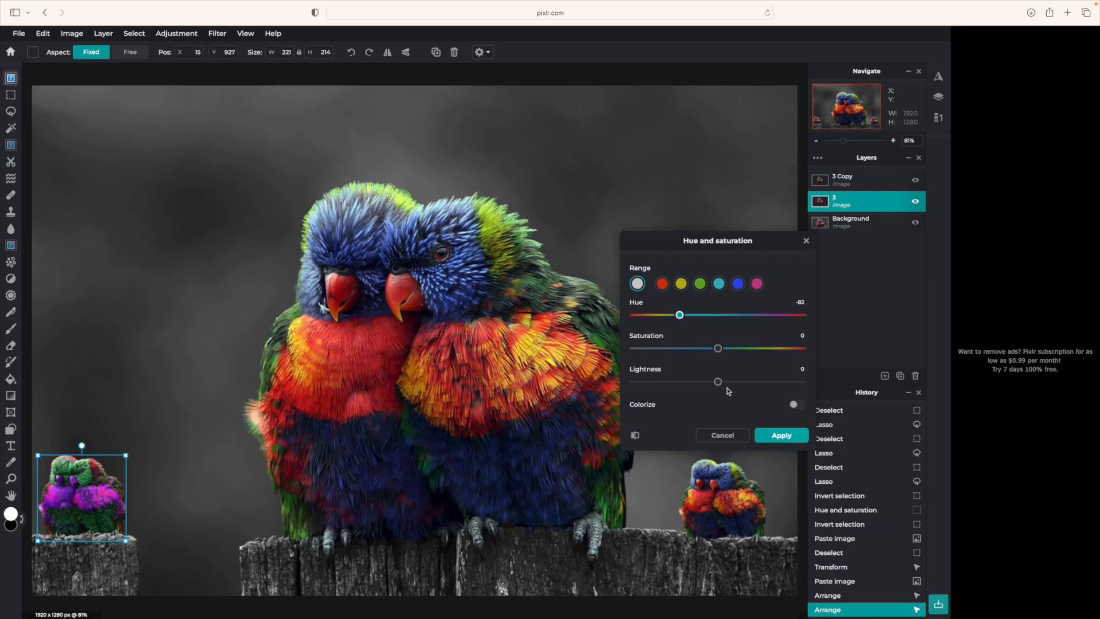
click(779, 435)
Recolour the small parrots on the right end of the fence by applying a hue of 180 with Hue and saturation.
click(730, 504)
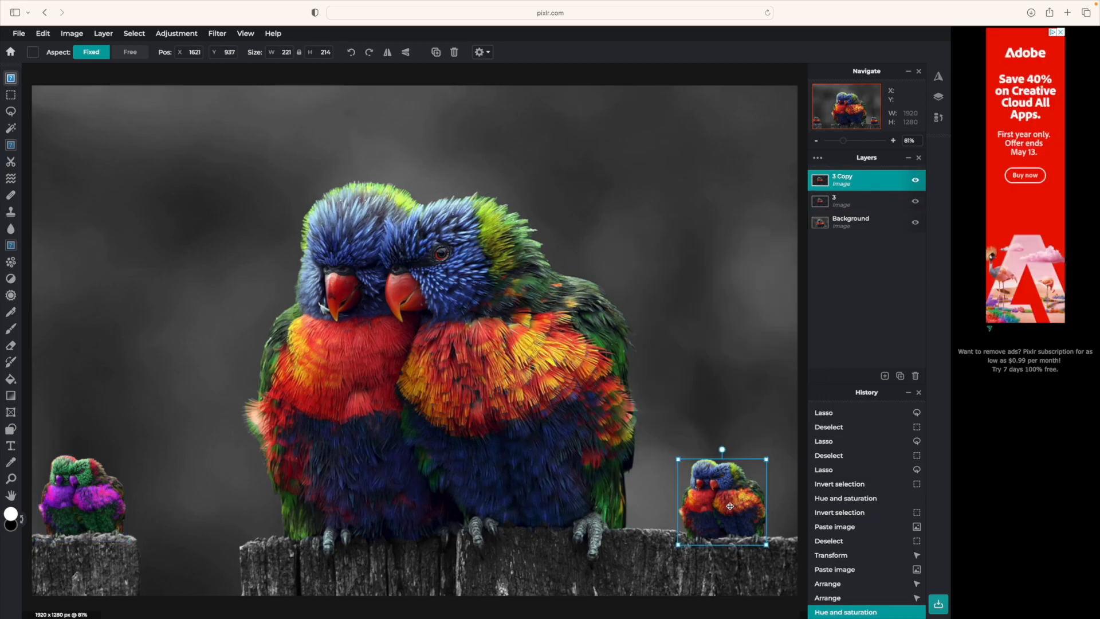
click(168, 36)
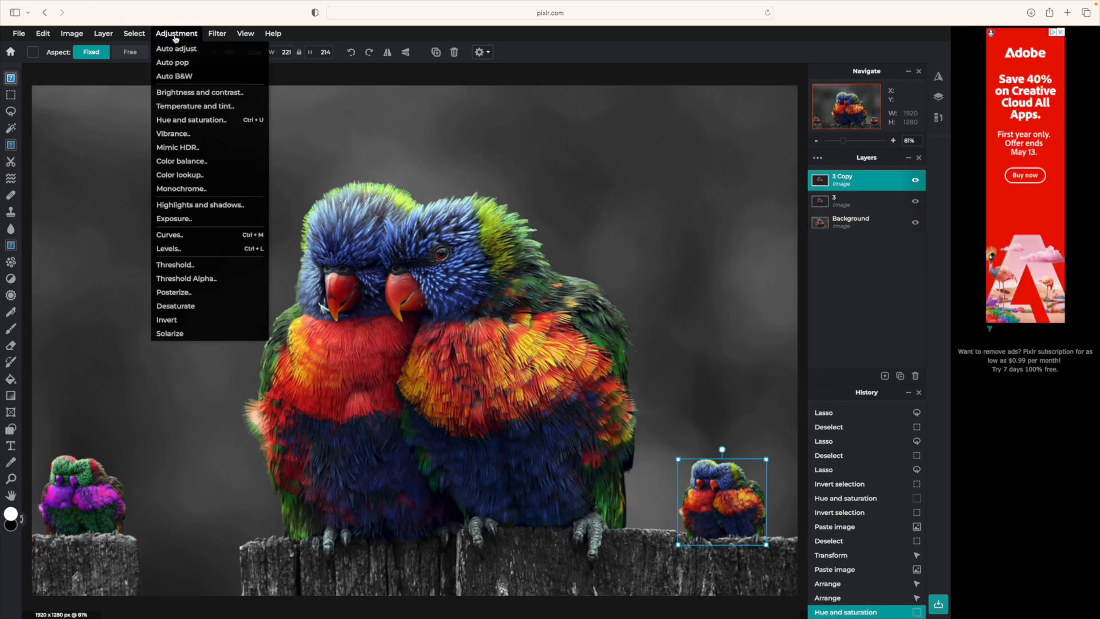
click(206, 120)
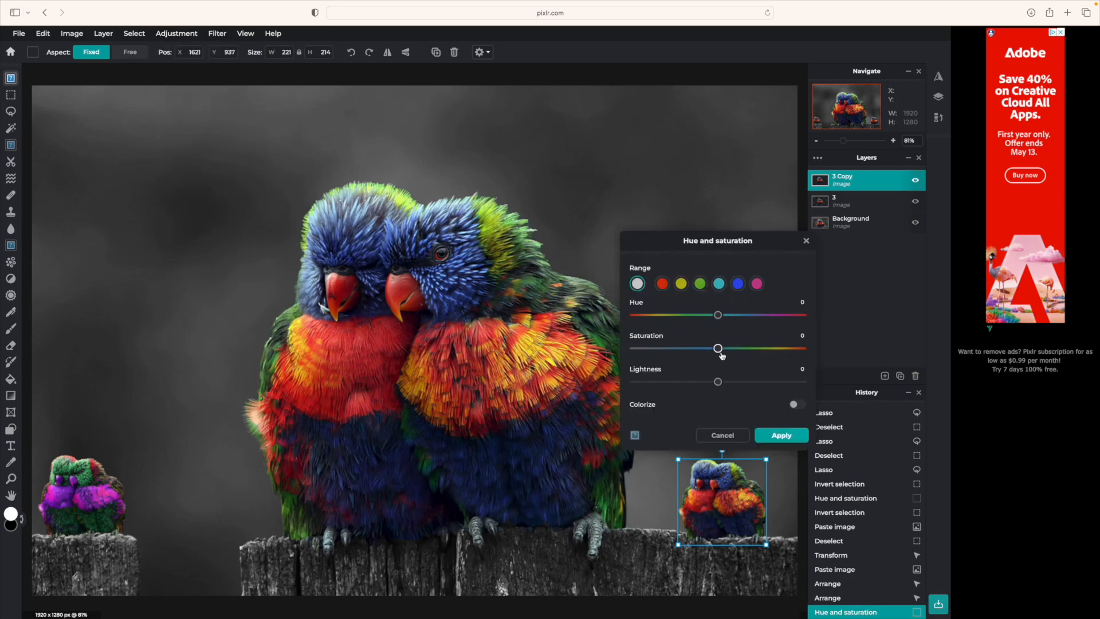
drag(718, 315, 813, 317)
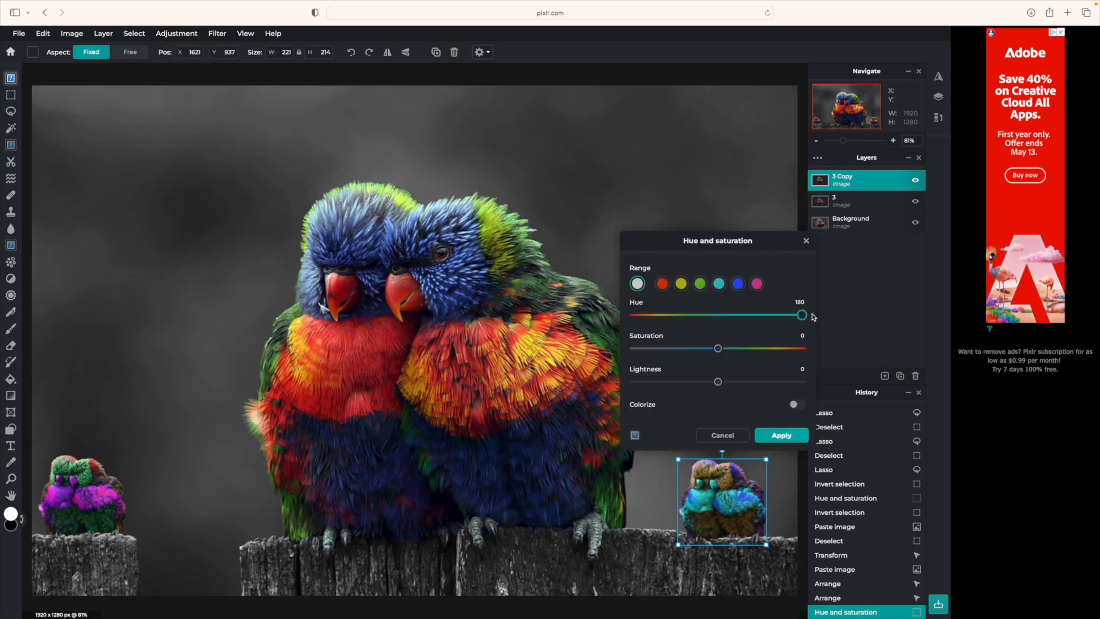
click(789, 437)
Try moving the Background layer above both small parrot layers, and return it to the bottom of the layer stack.
click(751, 413)
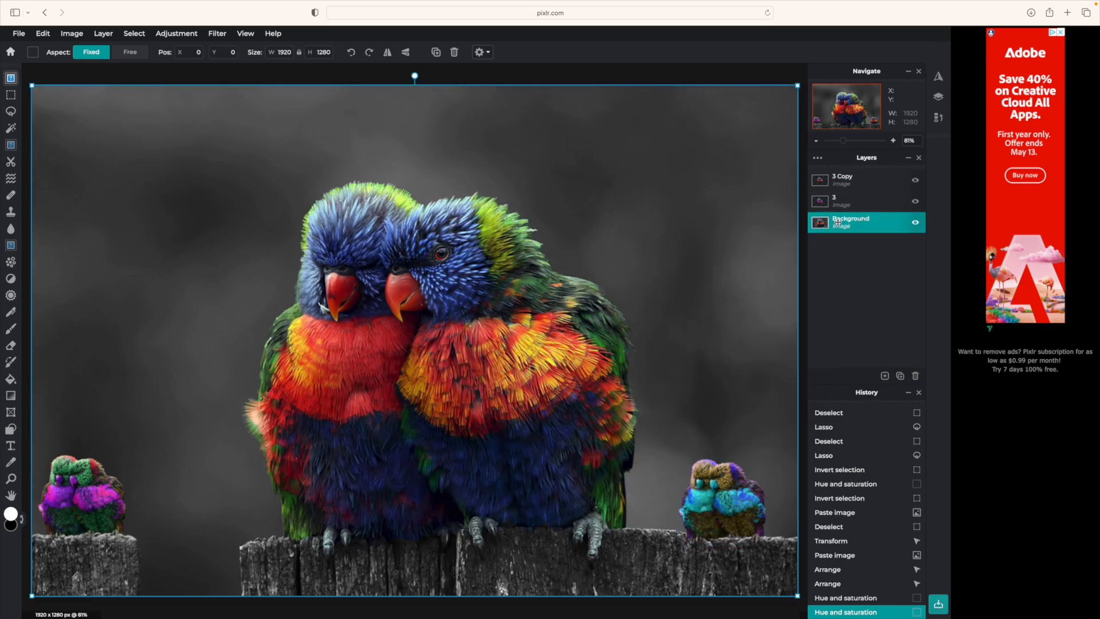
drag(841, 226, 836, 181)
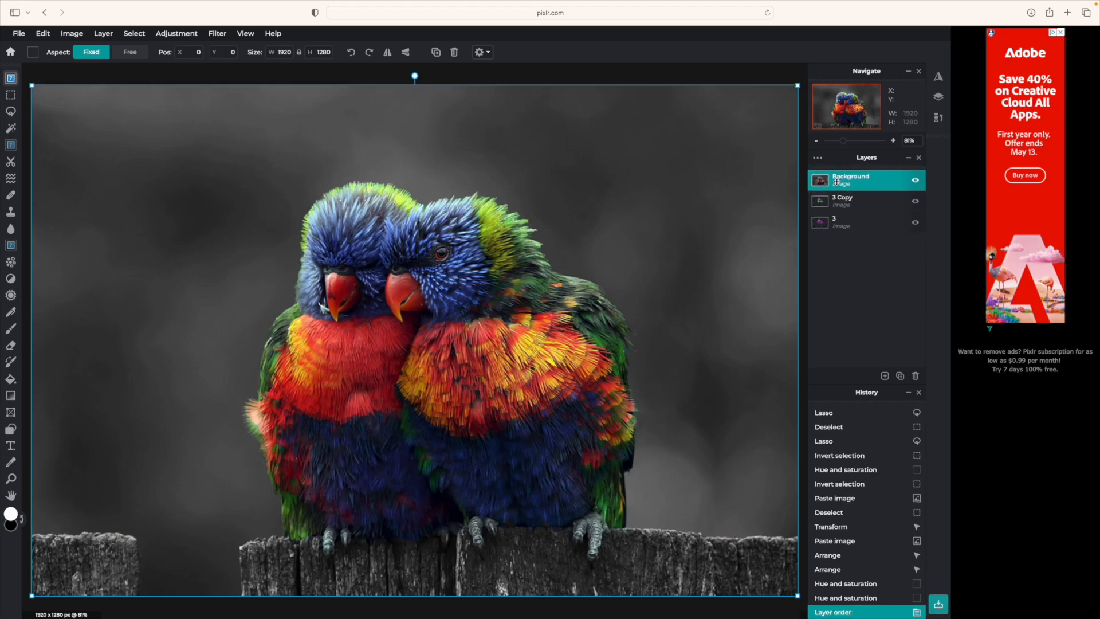
drag(836, 182, 853, 227)
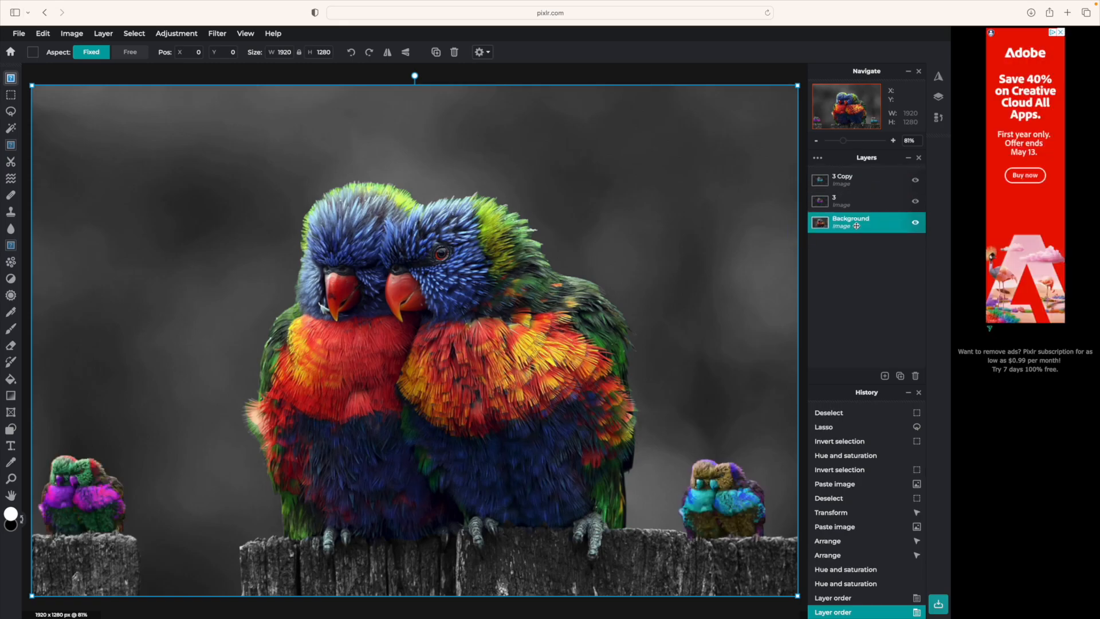
Save the image as a transparent PNG named "color photo edit" and dismiss the premium trial offer.
click(17, 35)
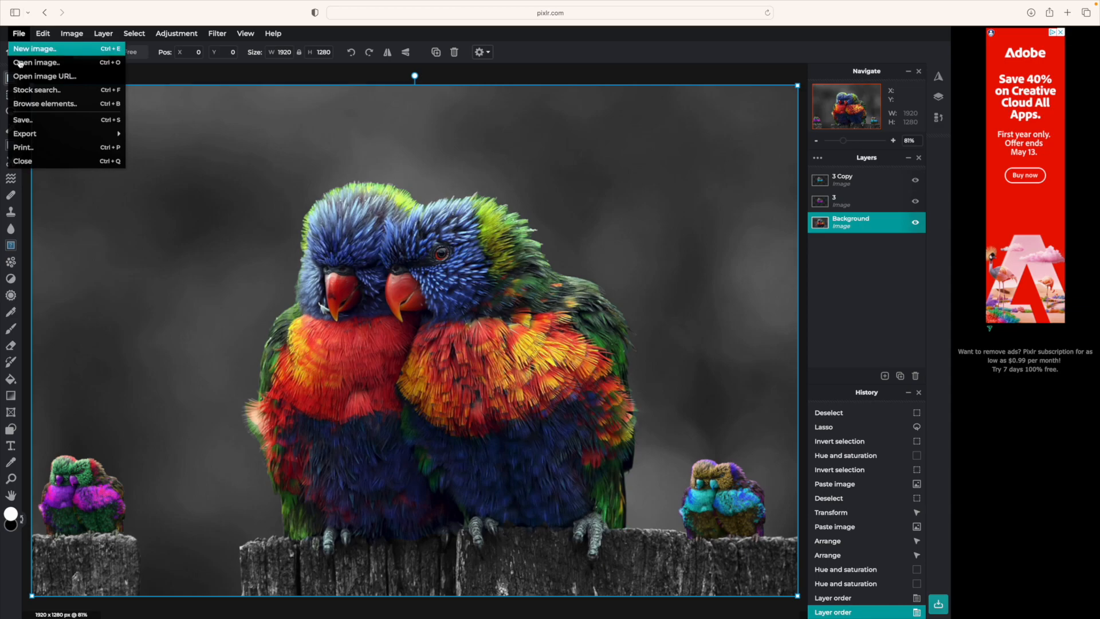
click(21, 119)
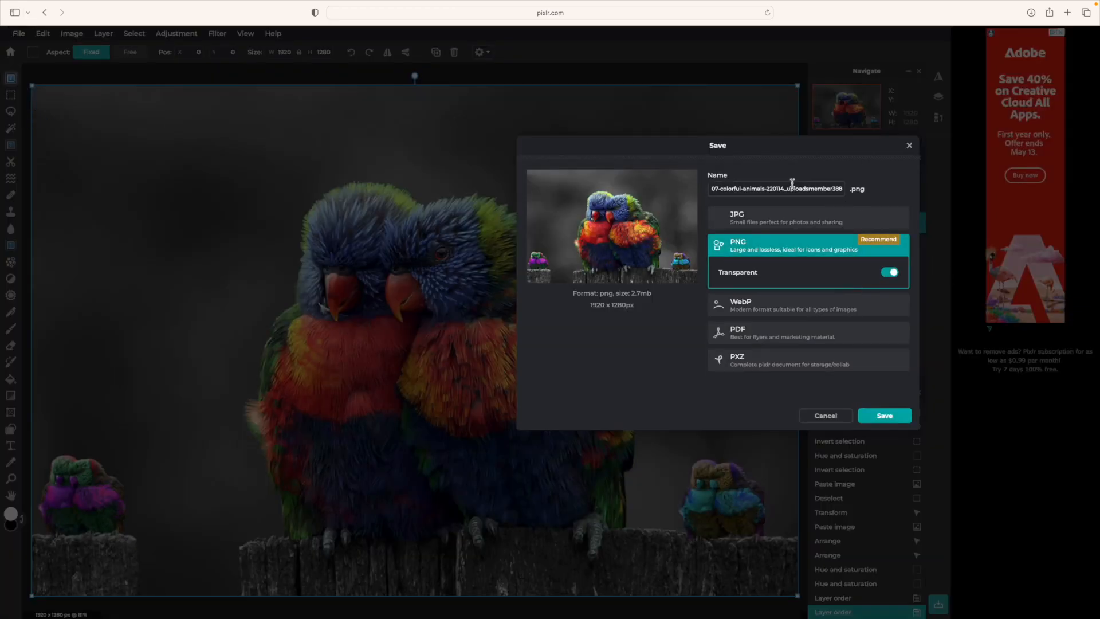
double_click(794, 188)
triple_click(794, 188)
text(color photo edit)
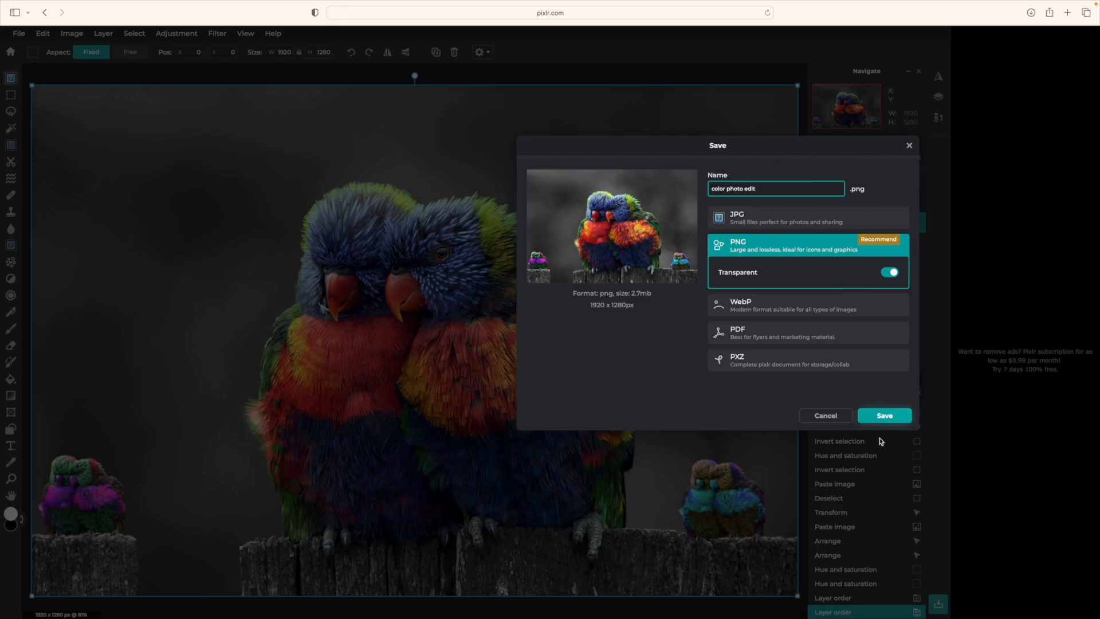
click(886, 417)
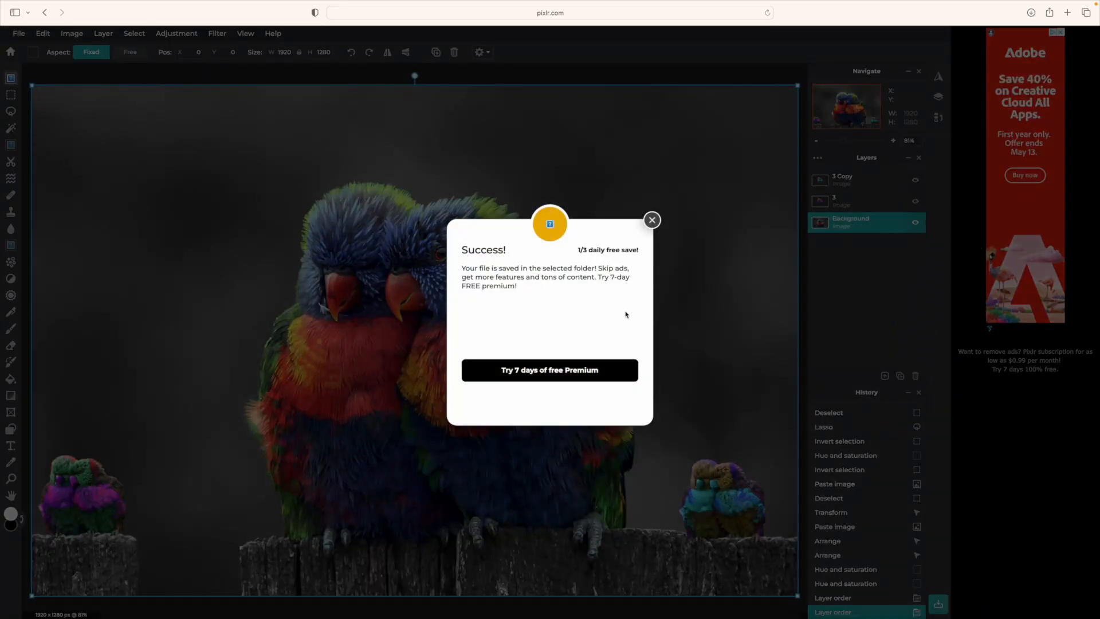
click(652, 220)
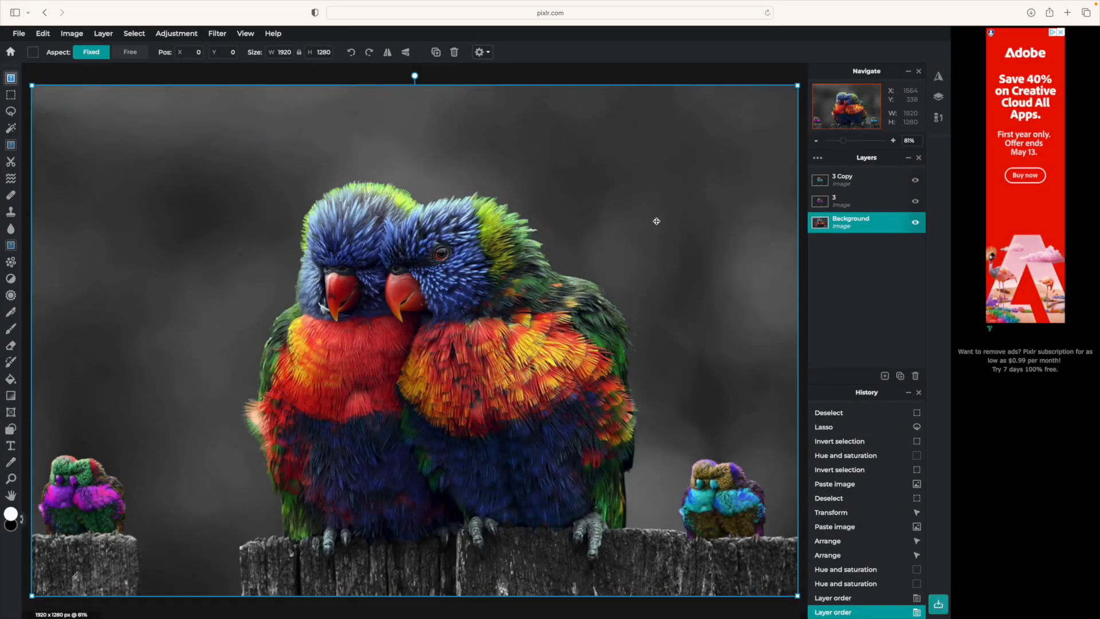